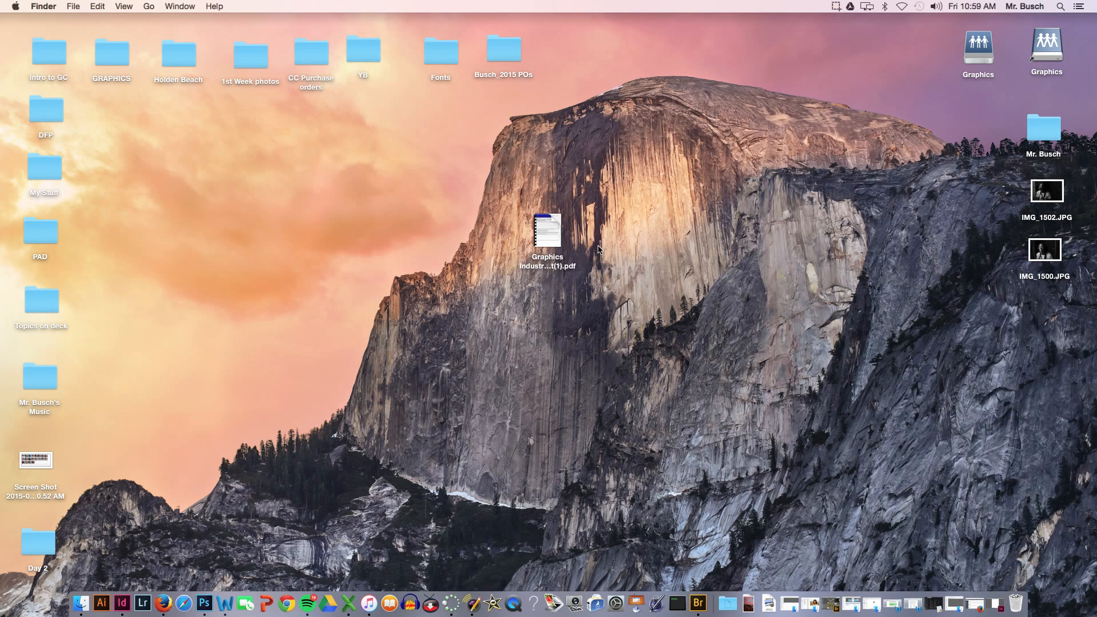
# Move Graphics Industry Webquest(1).pdf from the desktop into the personal folder below the Graphics drives and open it from there.
pyautogui.moveTo(548, 224); pyautogui.dragTo(866, 210)
pyautogui.moveTo(554, 217); pyautogui.dragTo(1033, 134)
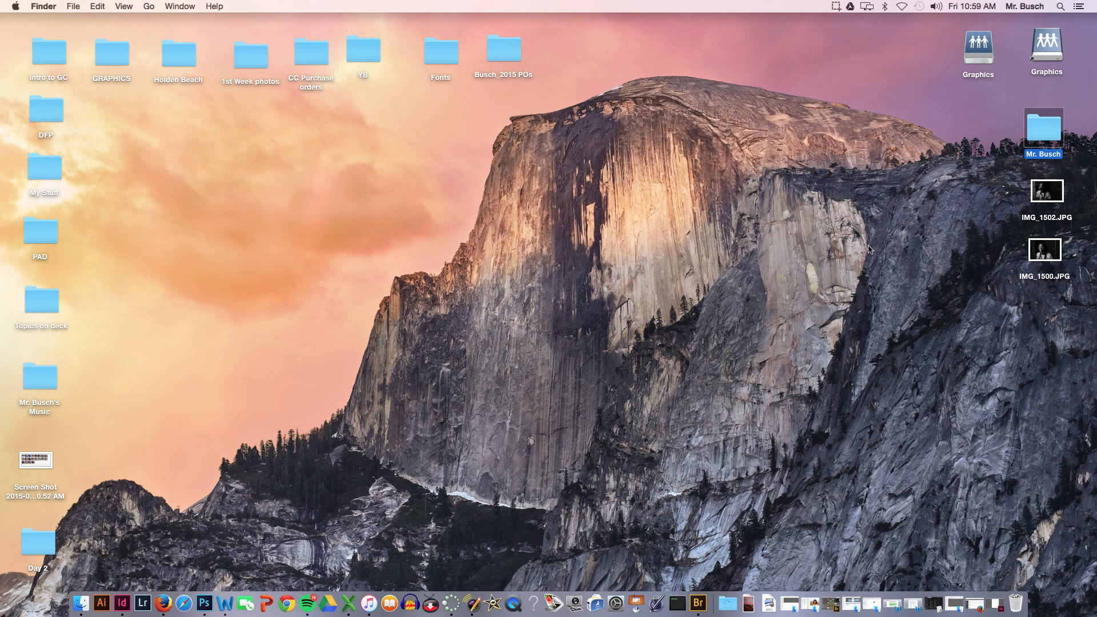
pyautogui.press('super+o')
pyautogui.doubleClick(478, 286)
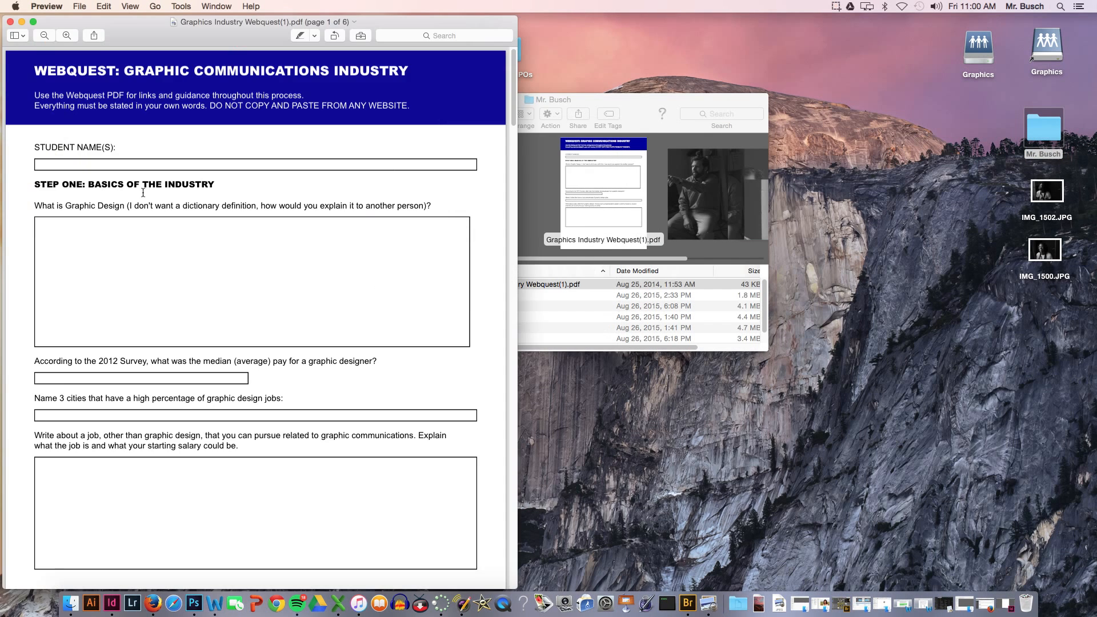
# Fill in the student name and the "What is Graphic Design" answer with d'd'd';' and save the PDF.
pyautogui.click(97, 165)
pyautogui.write('Mr. Busv')
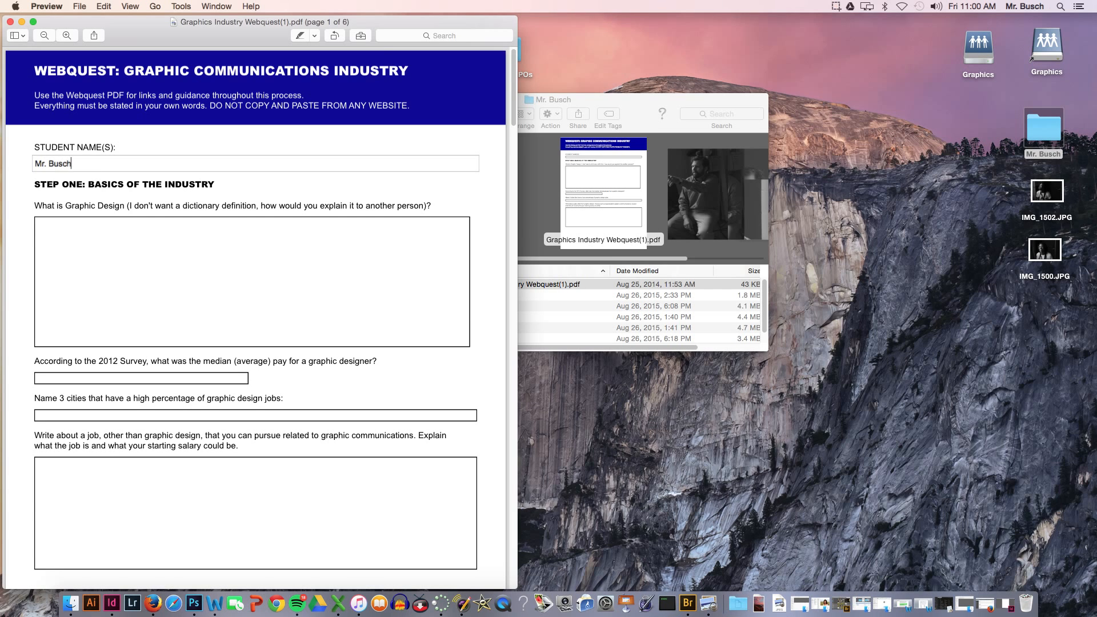
pyautogui.click(91, 230)
pyautogui.write("d'd'd';")
pyautogui.click(75, 5)
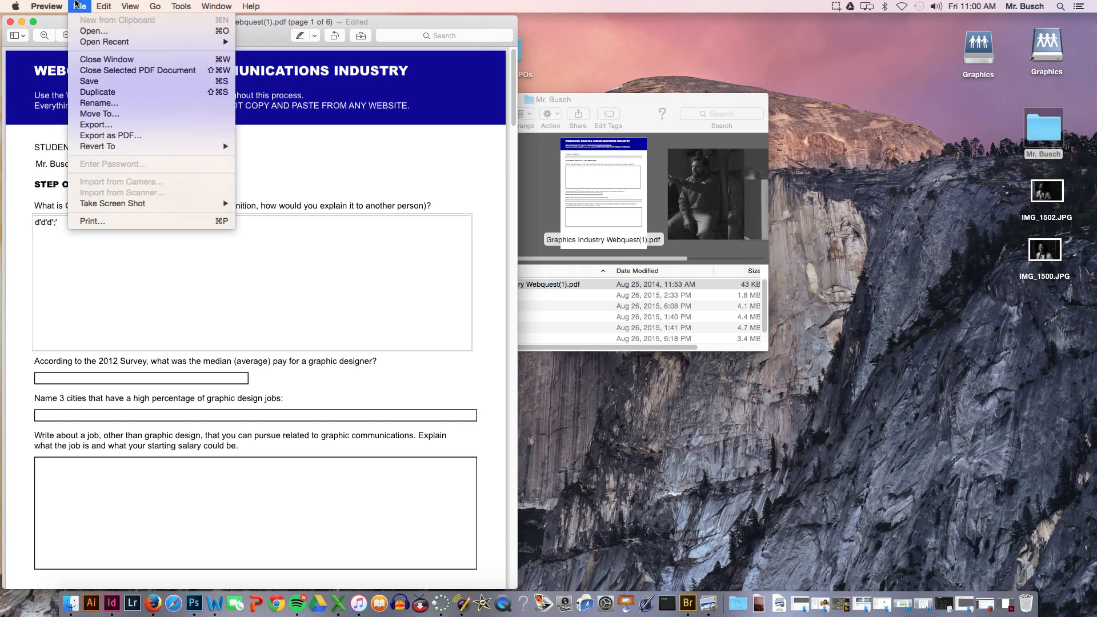
pyautogui.click(85, 83)
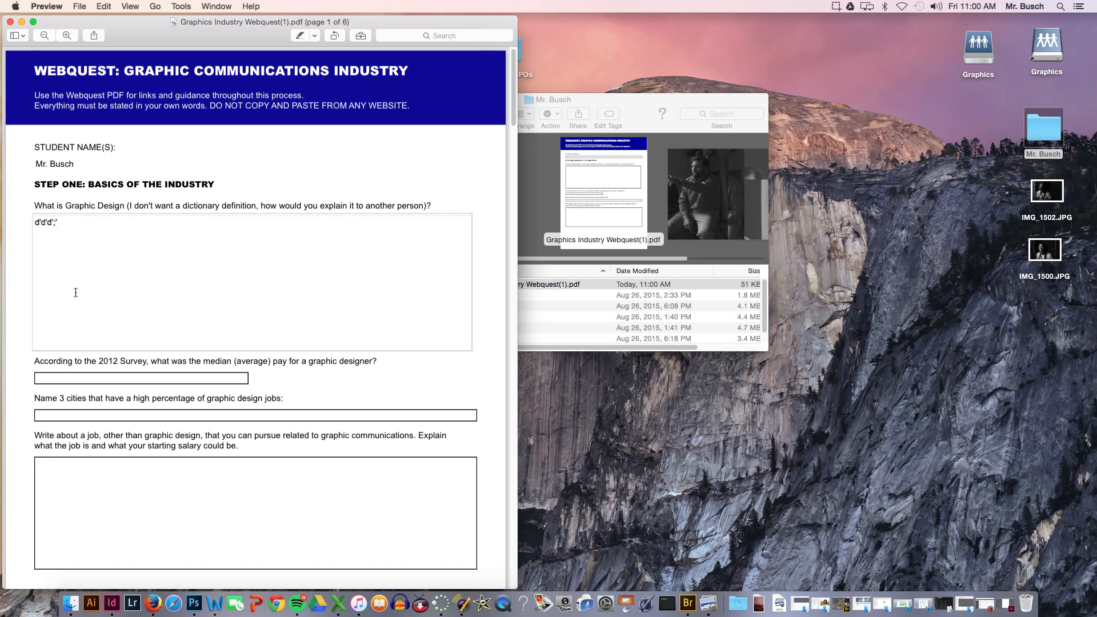
# Enter ddddd as the answer about another graphic communications job and close the PDF.
pyautogui.click(63, 491)
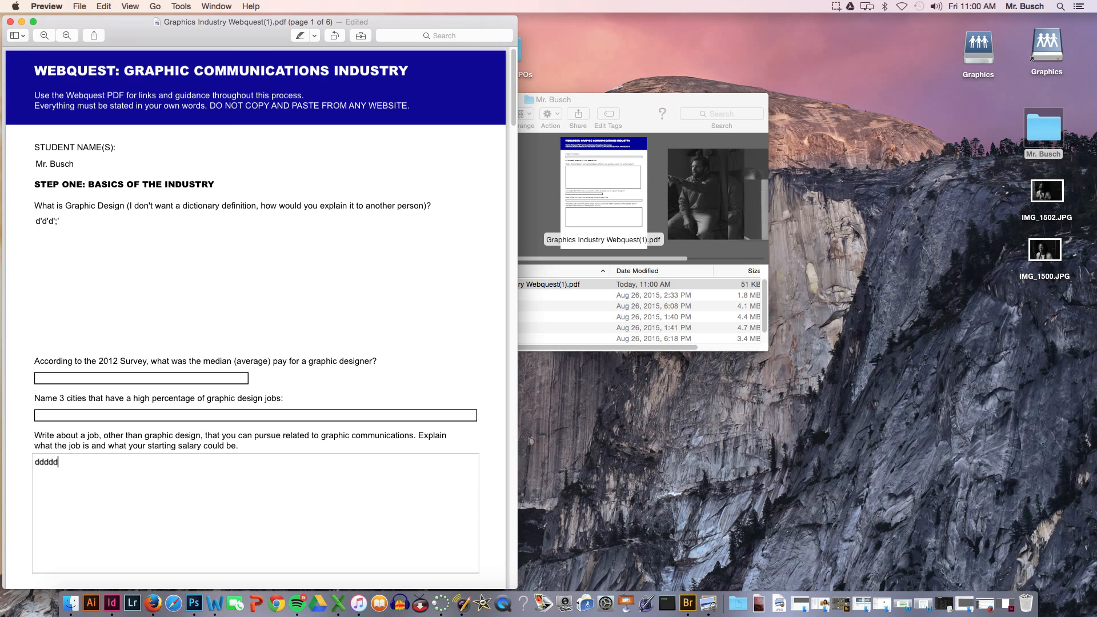
pyautogui.click(80, 6)
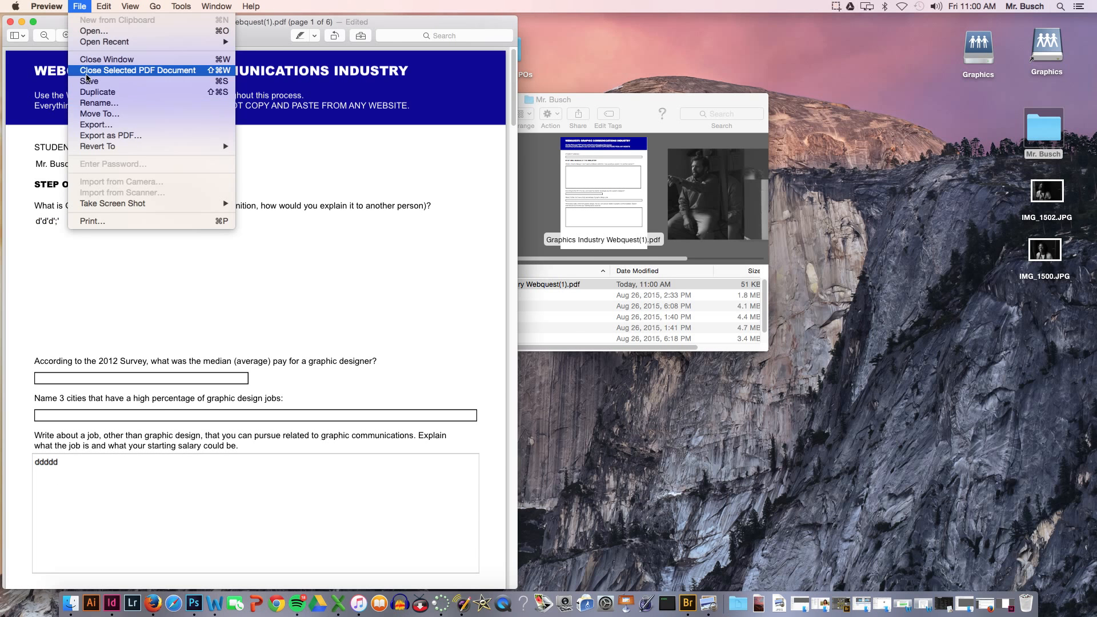
pyautogui.click(86, 74)
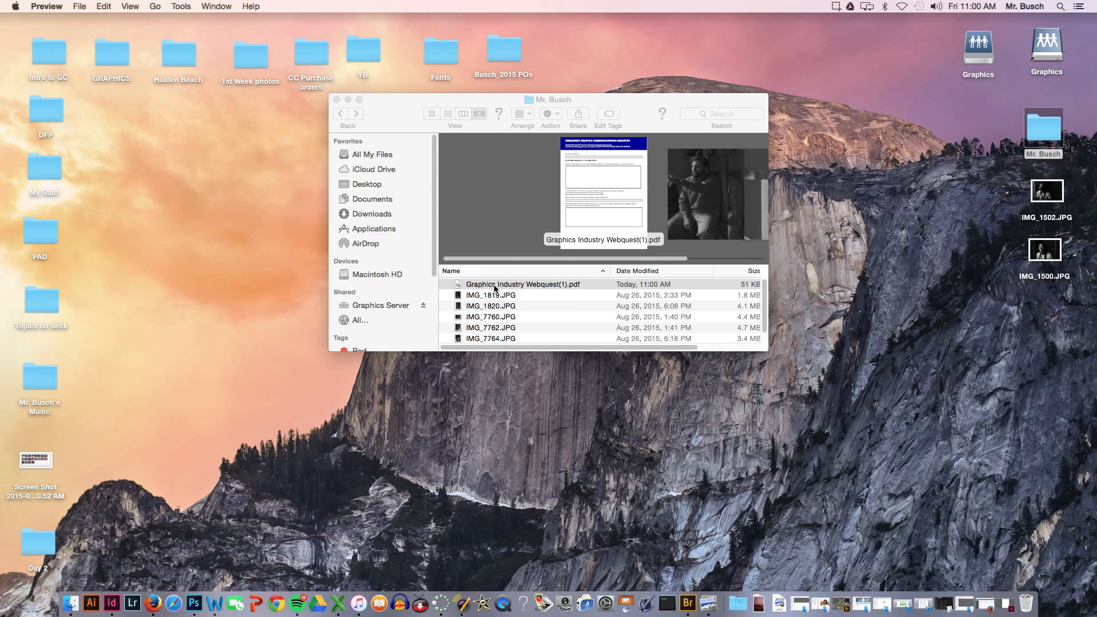
# Reopen Graphics Industry Webquest(1).pdf, enter ddd as the median graphic designer pay and save the document.
pyautogui.doubleClick(495, 288)
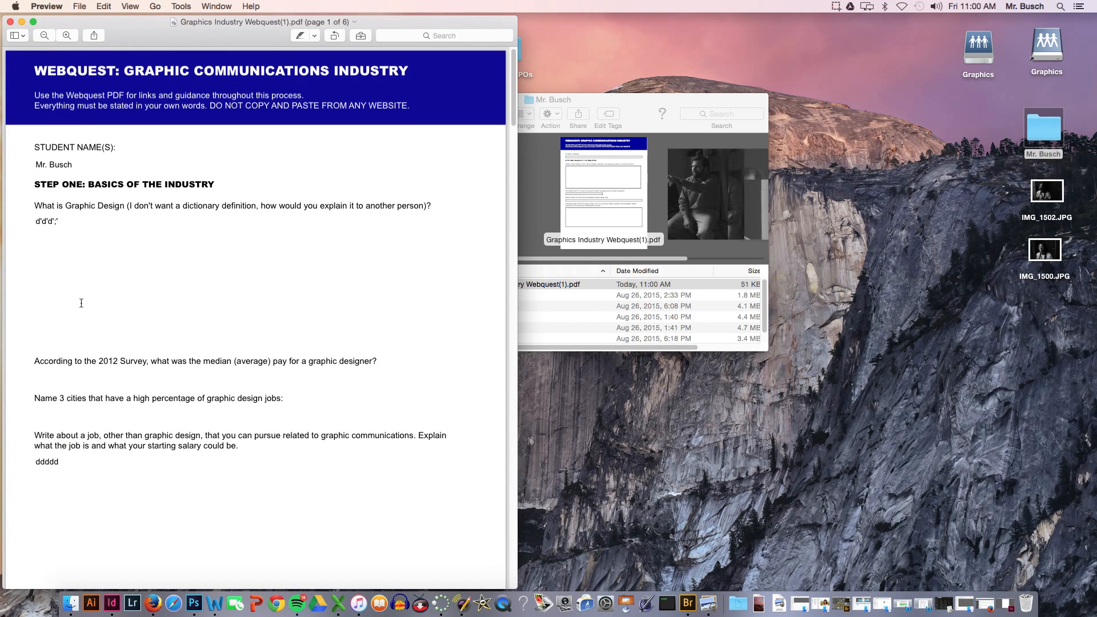
pyautogui.click(86, 377)
pyautogui.write('ddd')
pyautogui.click(79, 6)
pyautogui.click(92, 81)
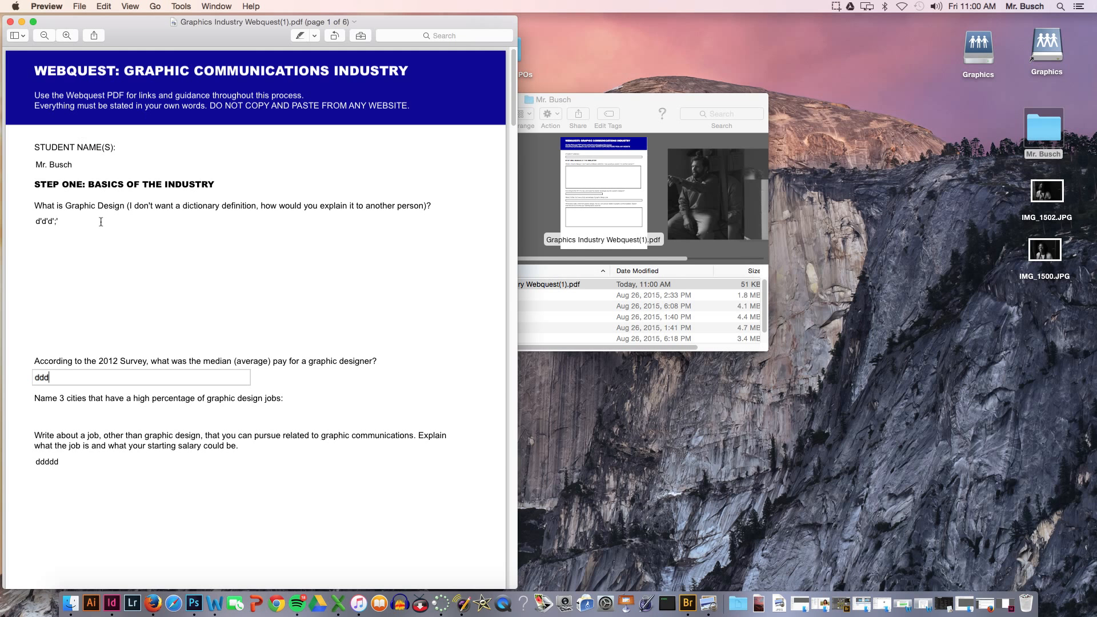
# Close and reopen Graphics Industry Webquest(1).pdf to review the saved answers, and close both the PDF and its folder window.
pyautogui.click(109, 326)
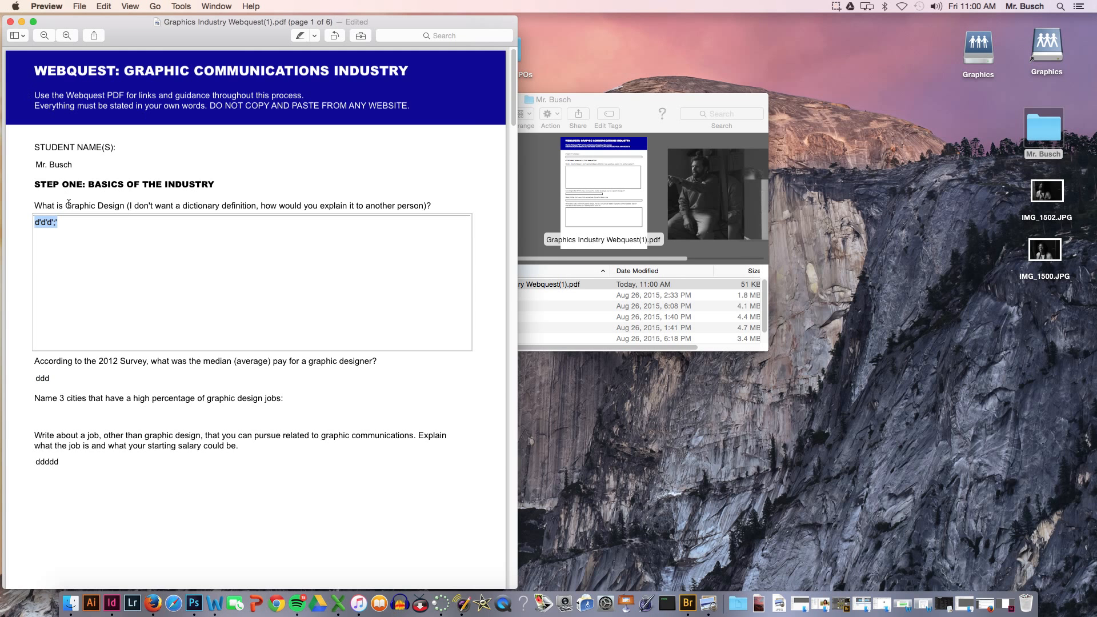
pyautogui.click(99, 375)
pyautogui.click(9, 22)
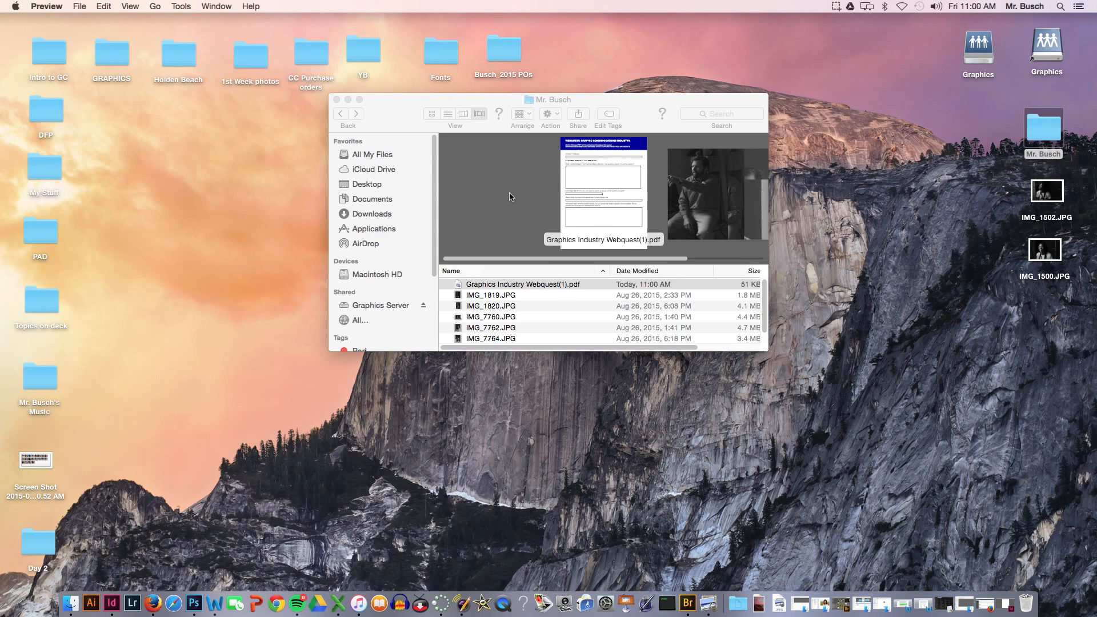
pyautogui.doubleClick(591, 204)
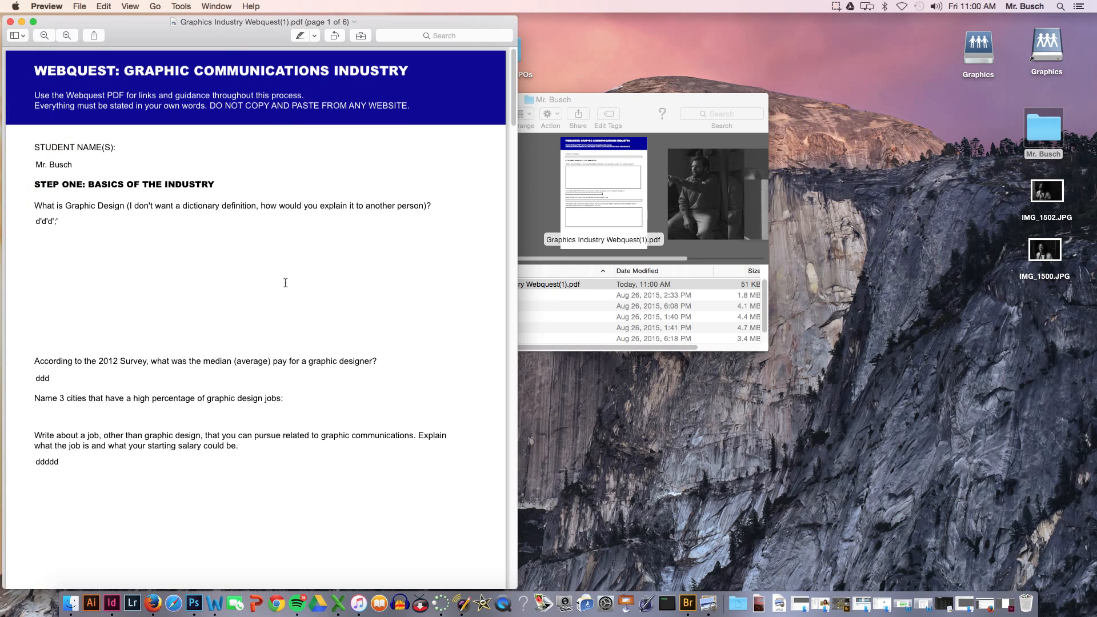
pyautogui.click(120, 298)
pyautogui.click(10, 22)
pyautogui.moveTo(624, 187)
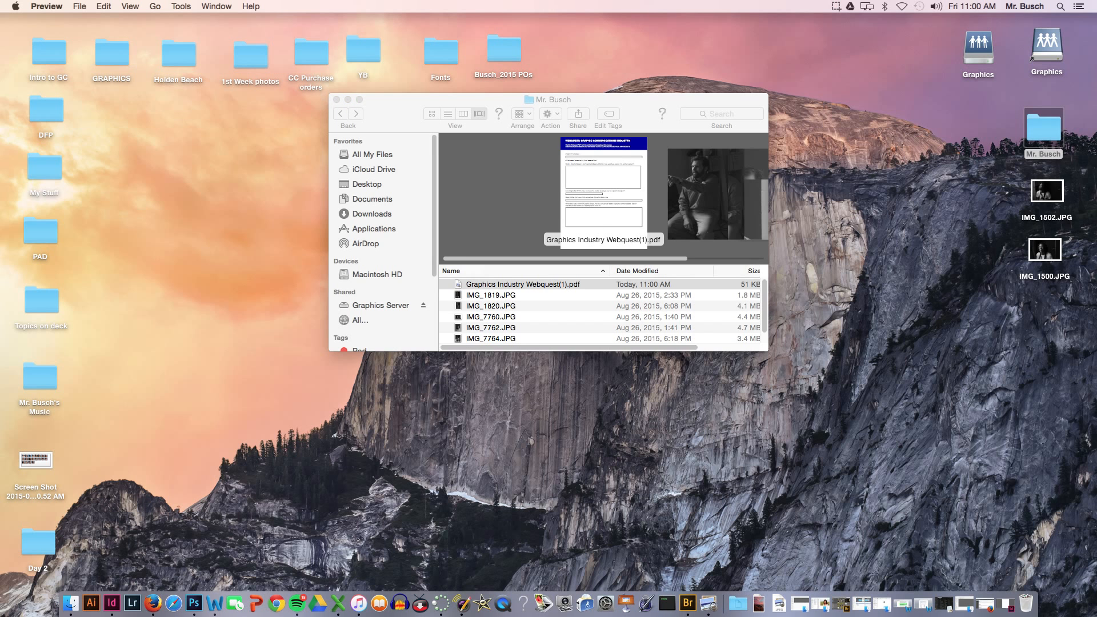
pyautogui.click(335, 99)
# Reopen the personal folder and move the five photos IMG_1819.JPG to IMG_7764.JPG into its Photos of me subfolder, replacing the existing copy.
pyautogui.click(1039, 143)
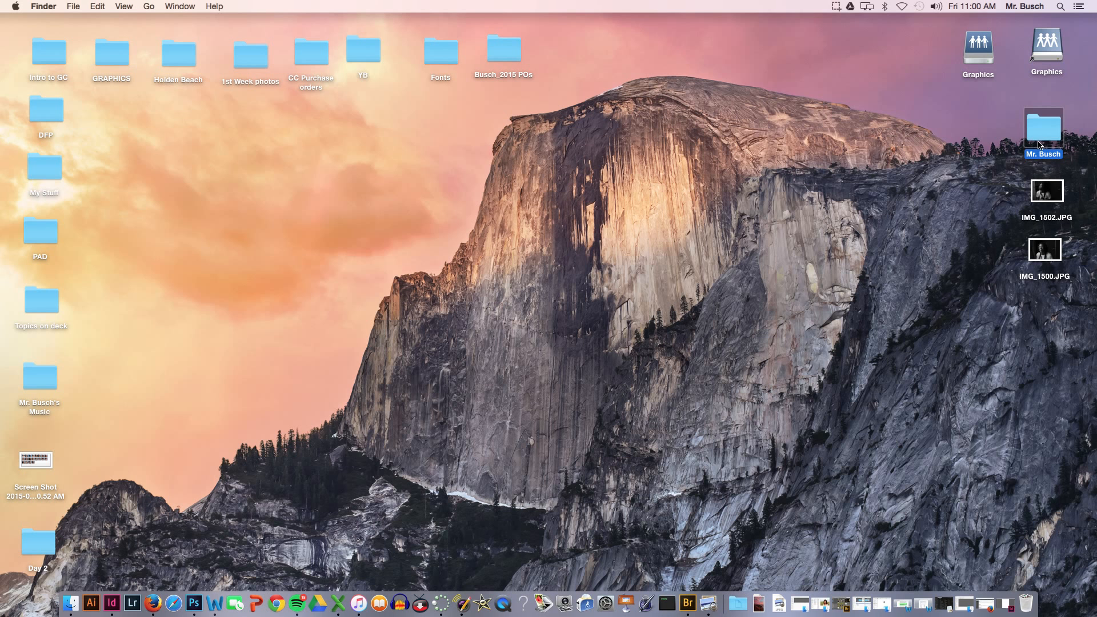
pyautogui.press('super+o')
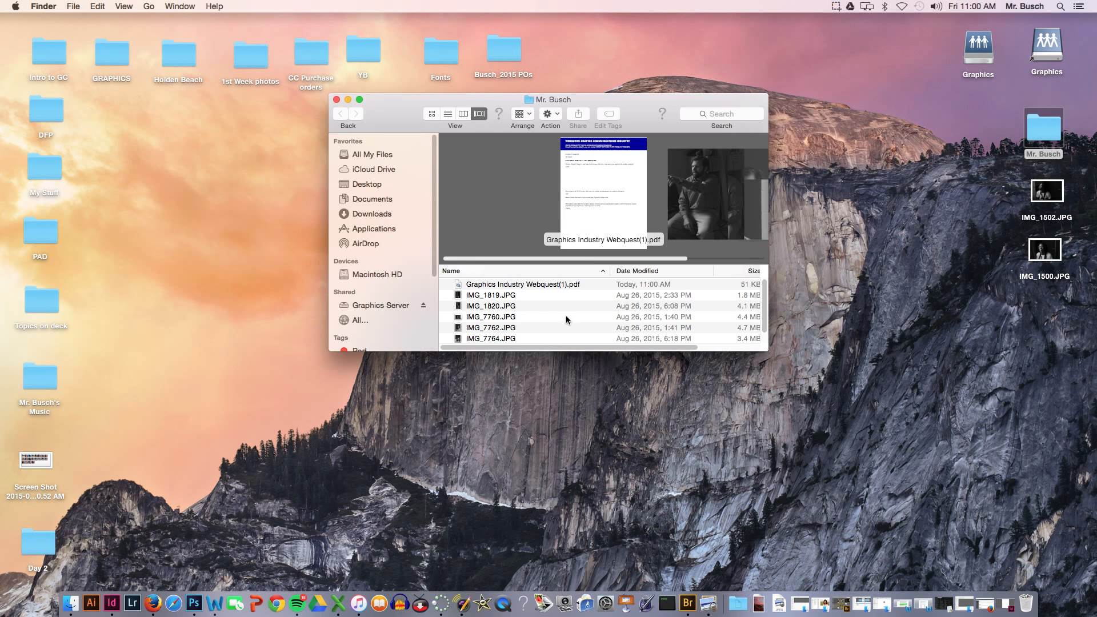
pyautogui.scroll(-1, 657, 311)
pyautogui.click(480, 316)
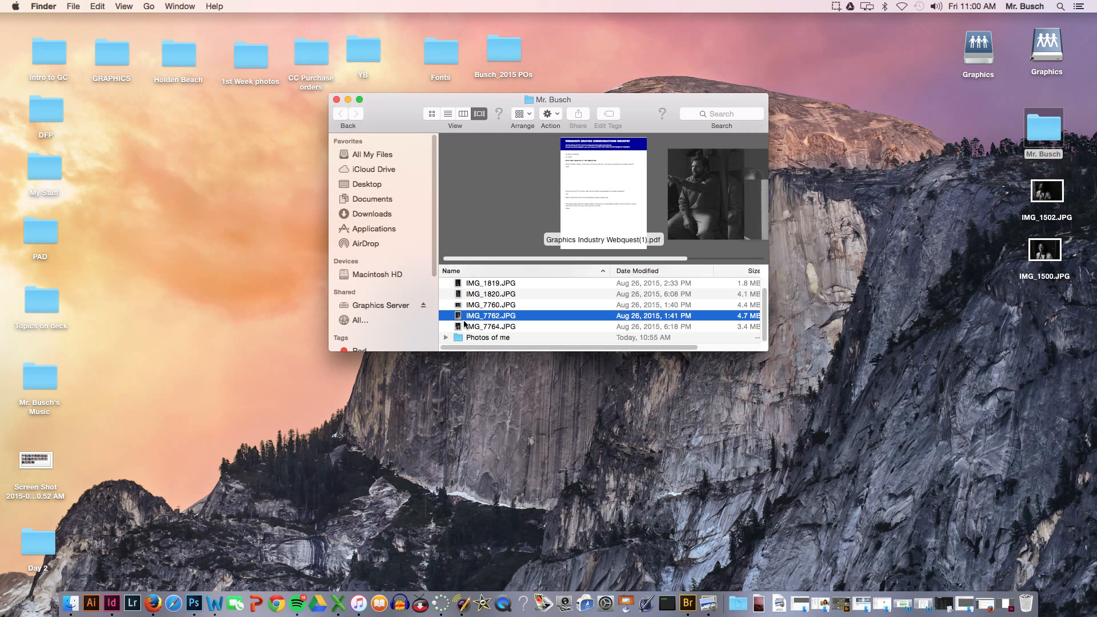
pyautogui.click(469, 327)
pyautogui.click(472, 307)
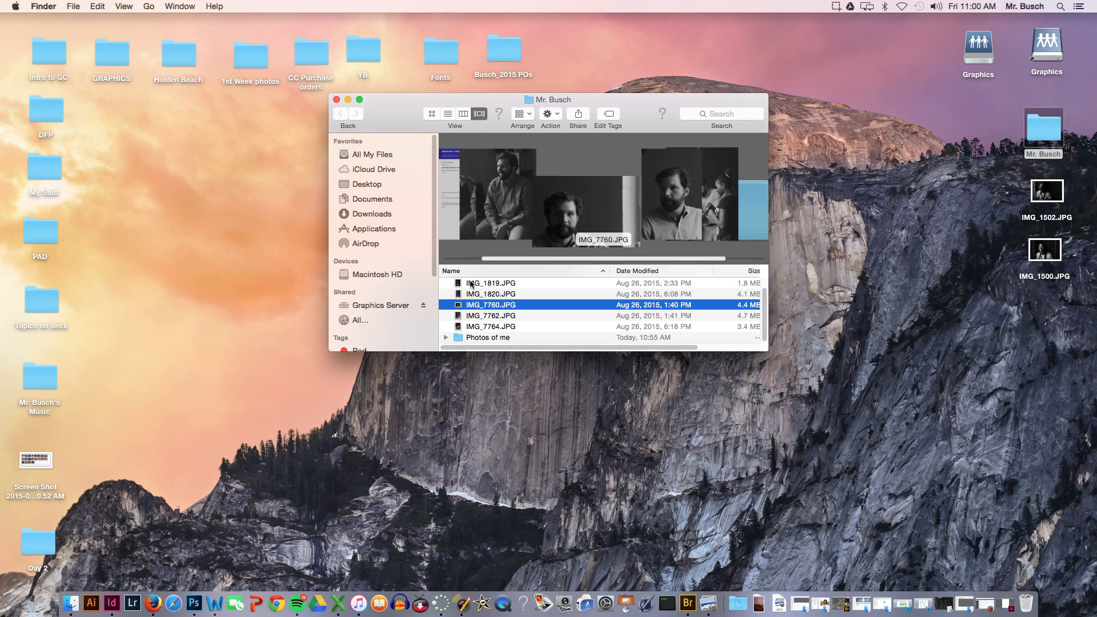
pyautogui.click(474, 285)
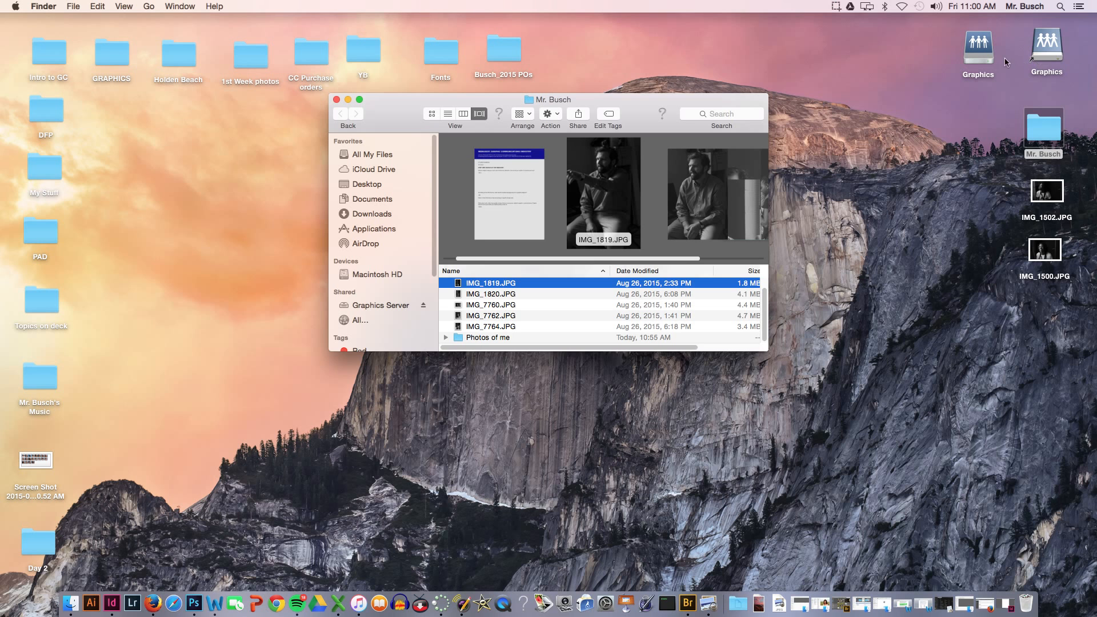
pyautogui.moveTo(766, 352); pyautogui.dragTo(956, 472)
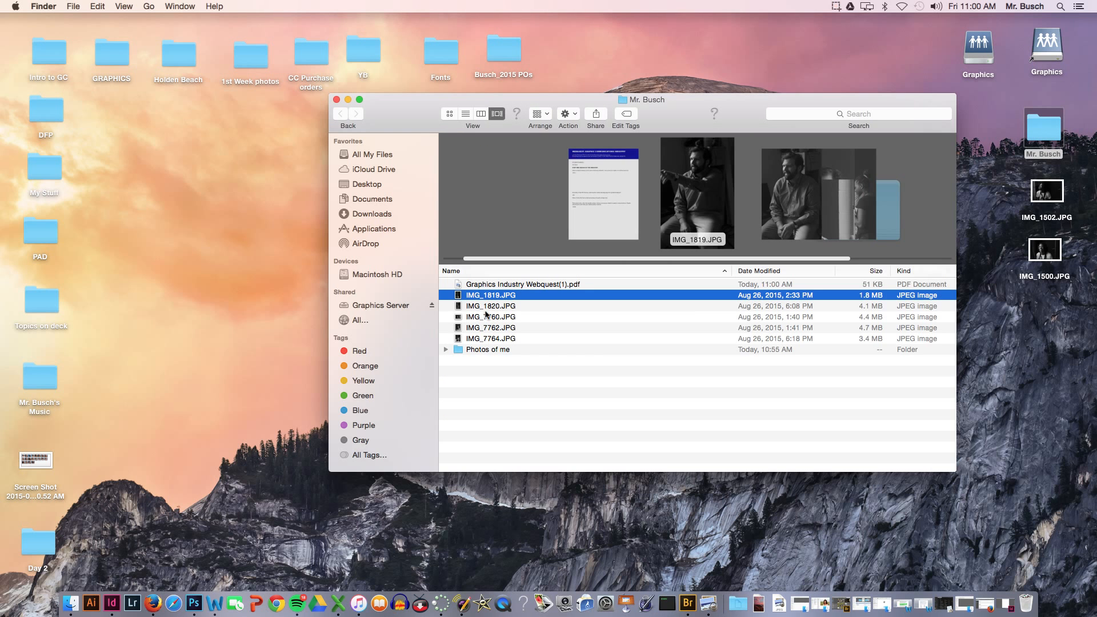
pyautogui.keyDown('shift'); pyautogui.click(483, 340); pyautogui.keyUp('shift')
pyautogui.moveTo(482, 339); pyautogui.dragTo(479, 350)
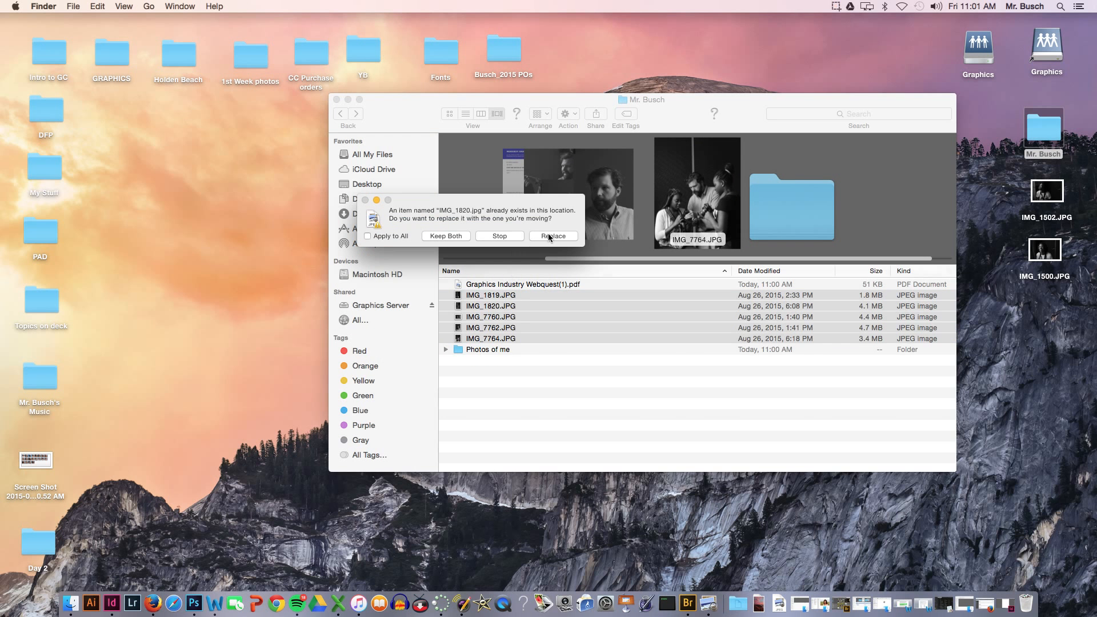
pyautogui.click(548, 236)
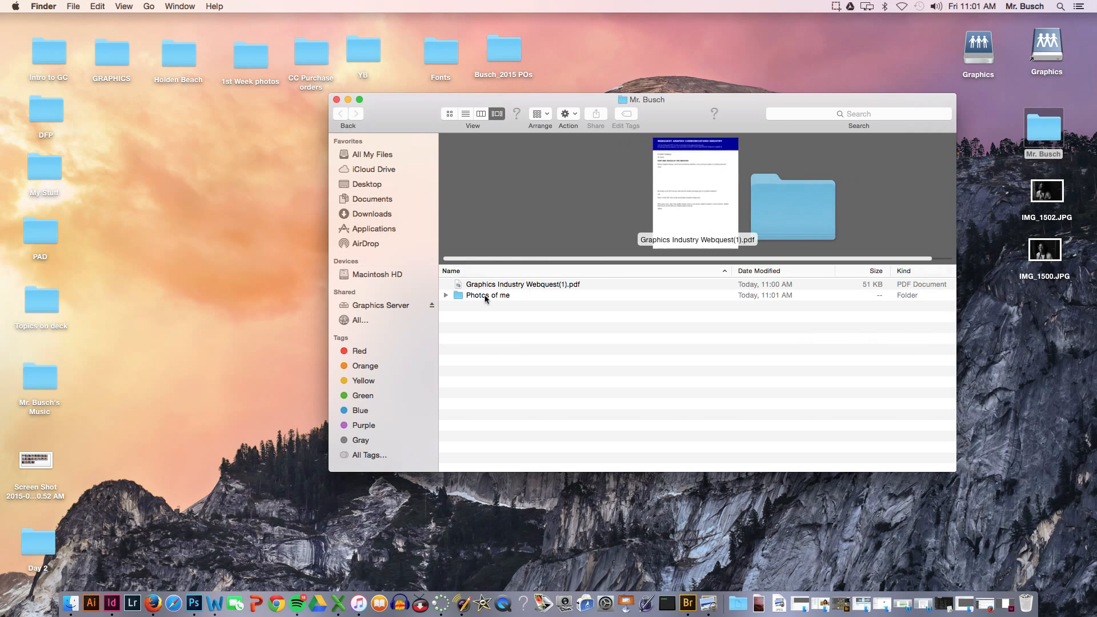
# Close the folder window, reopen the personal folder from the desktop and go into its Photos of me subfolder.
pyautogui.click(485, 298)
pyautogui.click(336, 100)
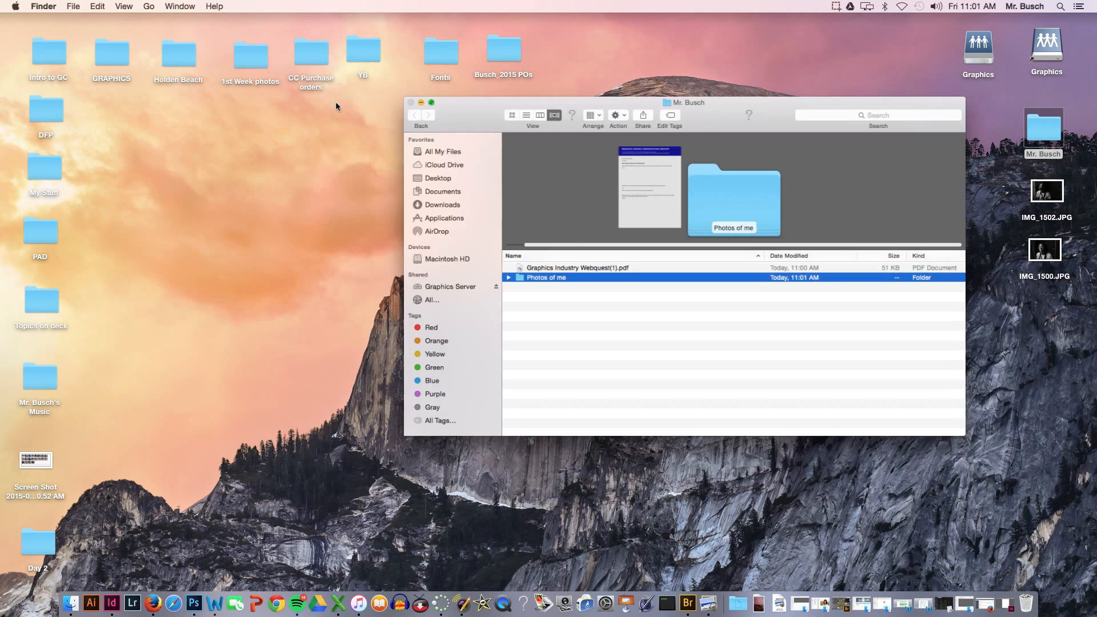
pyautogui.doubleClick(1039, 137)
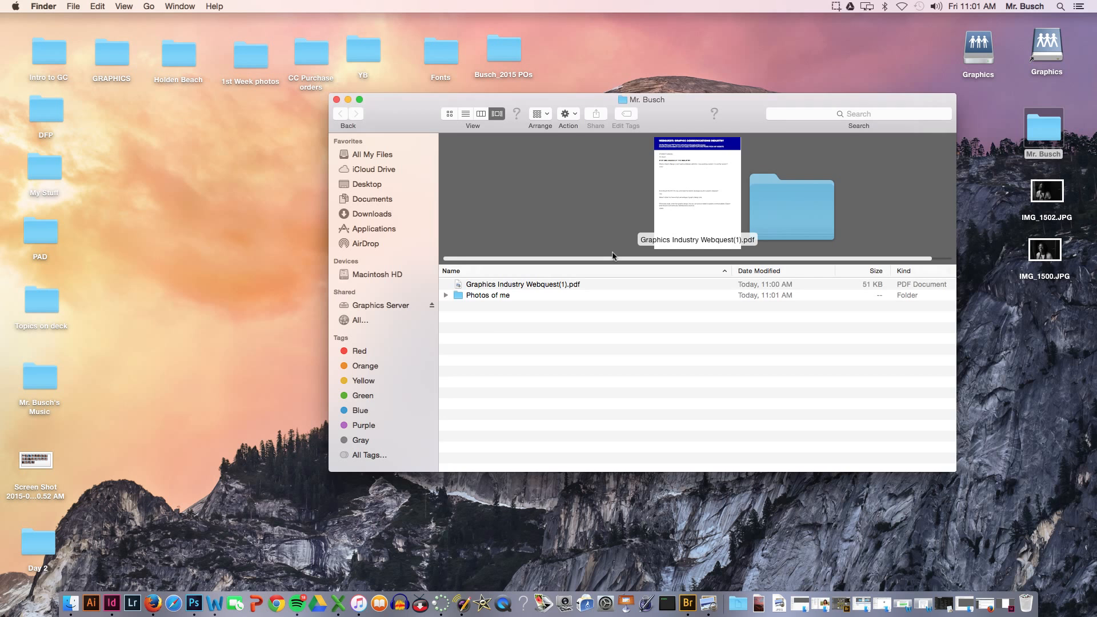
pyautogui.click(500, 296)
pyautogui.doubleClick(500, 296)
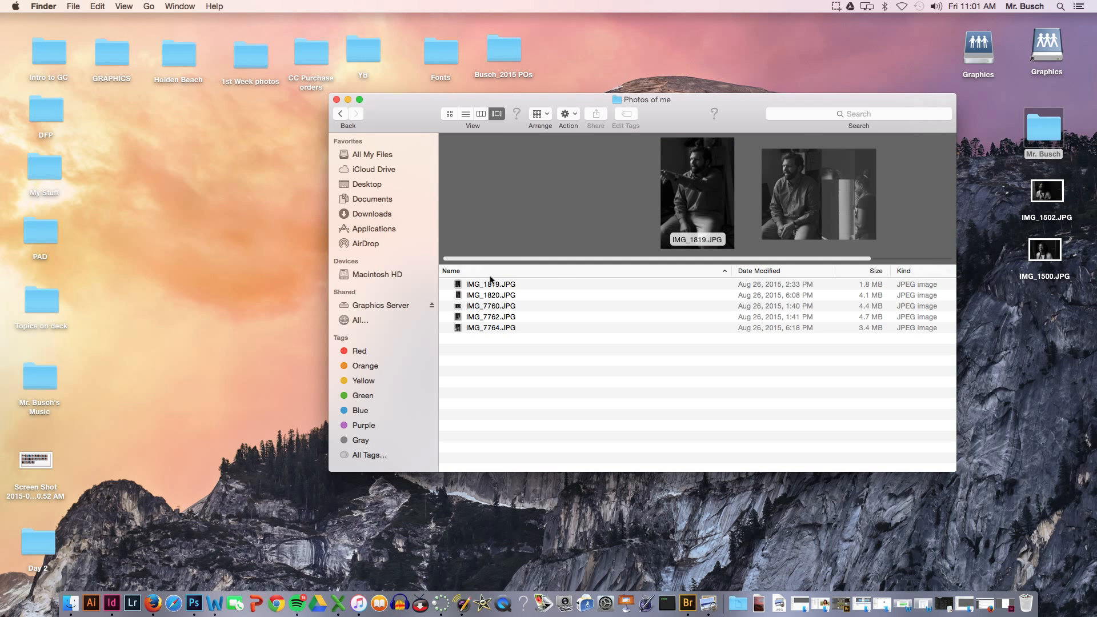
# Open all five photos, IMG_1819.JPG to IMG_7764.JPG, together in Photoshop.
pyautogui.click(493, 284)
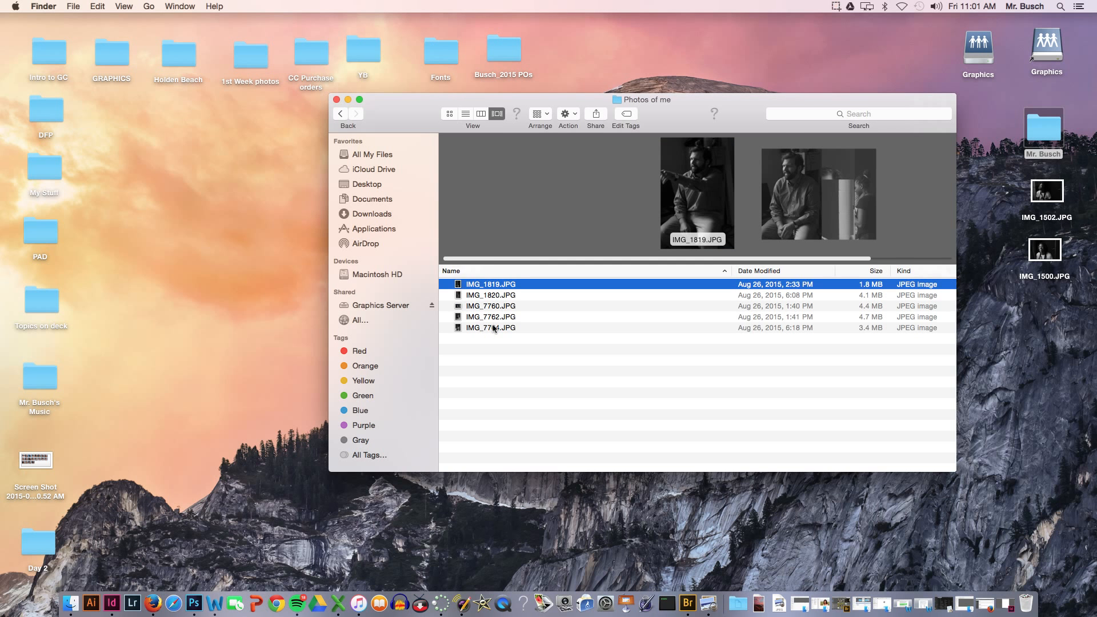
pyautogui.keyDown('shift'); pyautogui.click(492, 329); pyautogui.keyUp('shift')
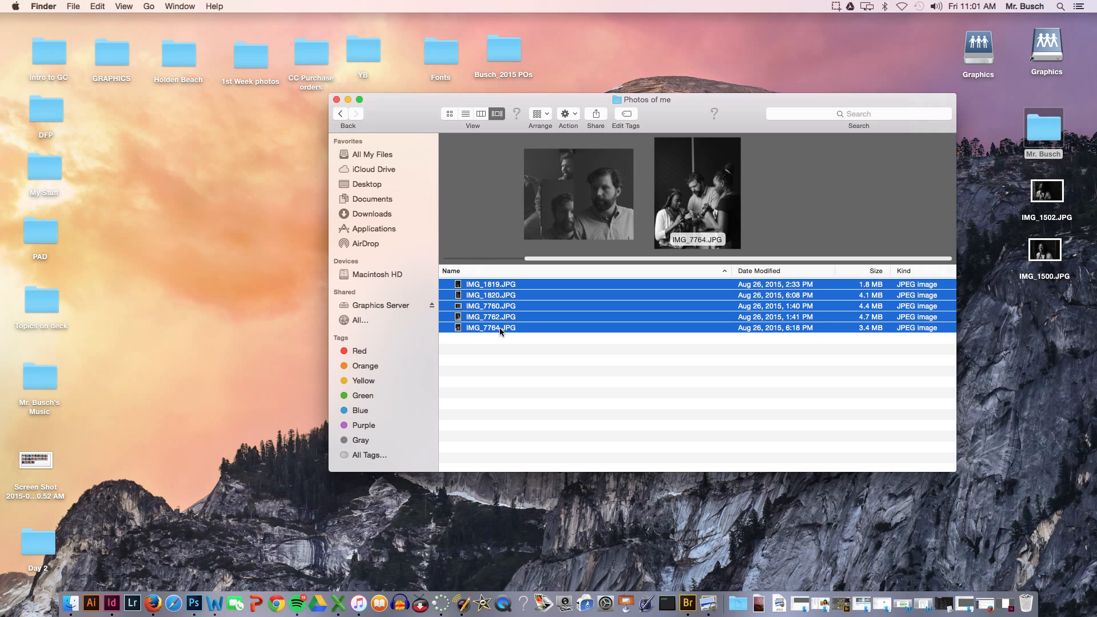
pyautogui.moveTo(485, 330); pyautogui.dragTo(200, 601)
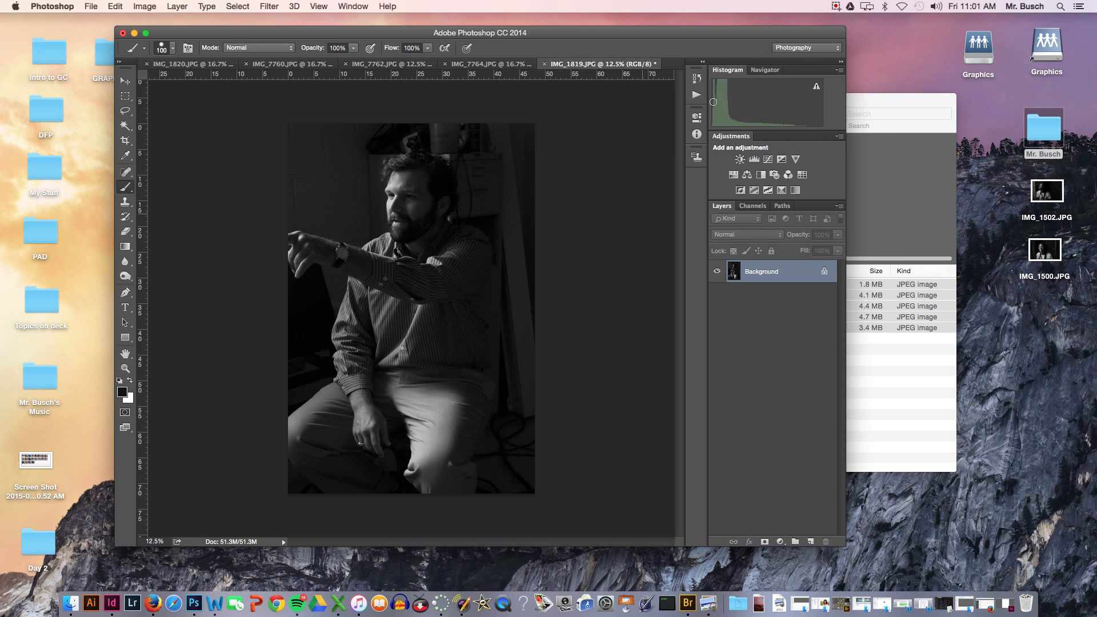
# Crop IMG_7760.JPG with the Crop tool to remove the bright wall strip along the photo's right side.
pyautogui.moveTo(666, 35)
pyautogui.mouseDown()
pyautogui.moveTo(678, 112)
pyautogui.moveTo(642, 326)
pyautogui.moveTo(637, 189)
pyautogui.moveTo(662, 28)
pyautogui.mouseUp()
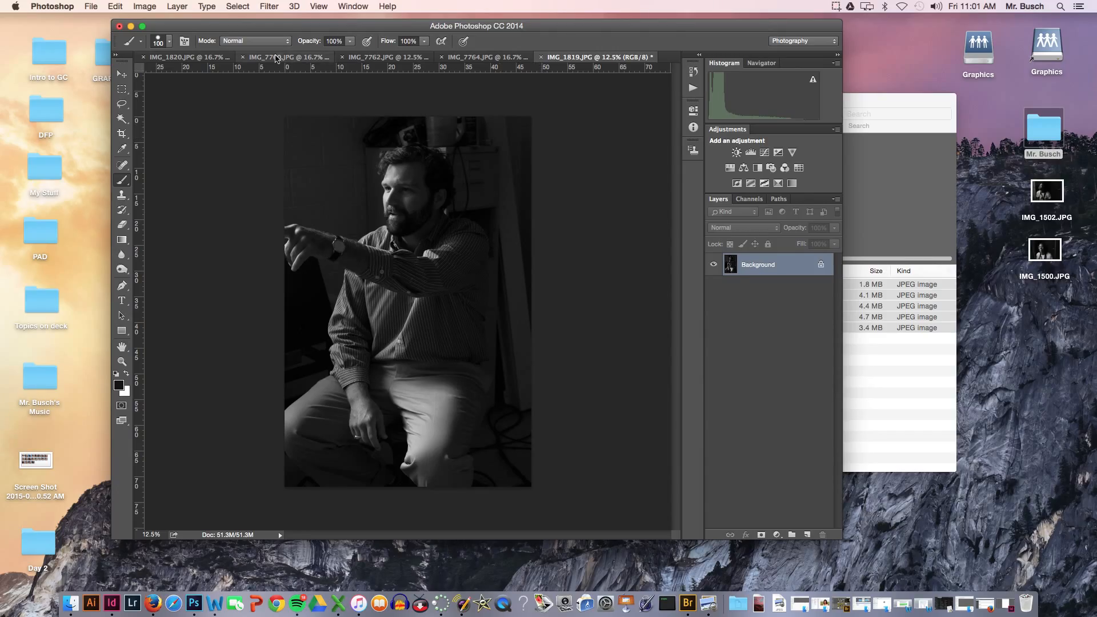
pyautogui.click(285, 58)
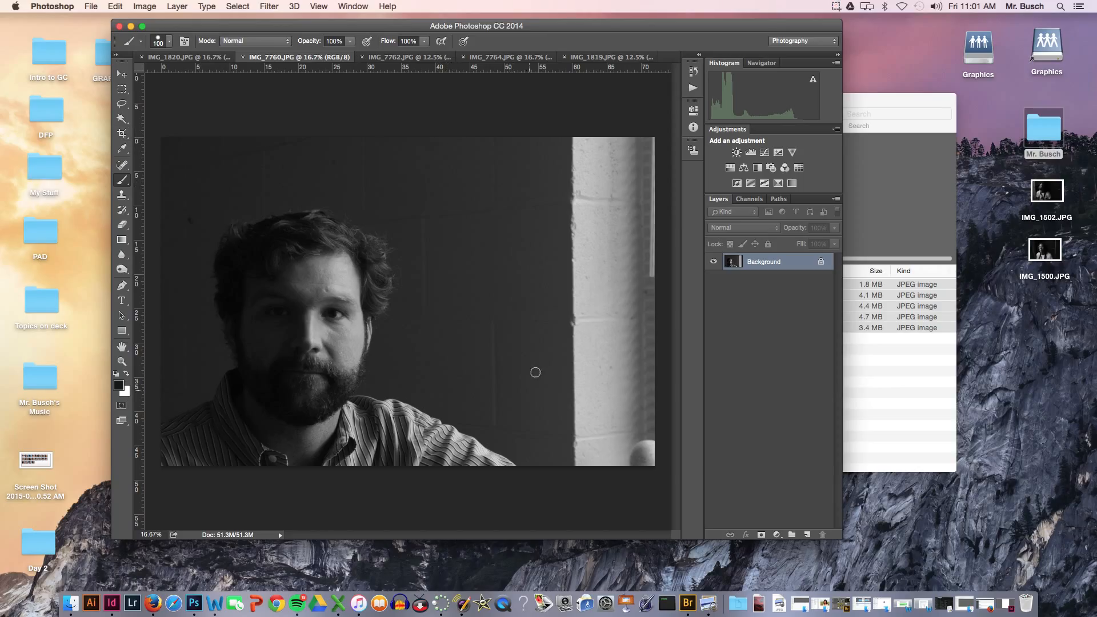
pyautogui.click(122, 133)
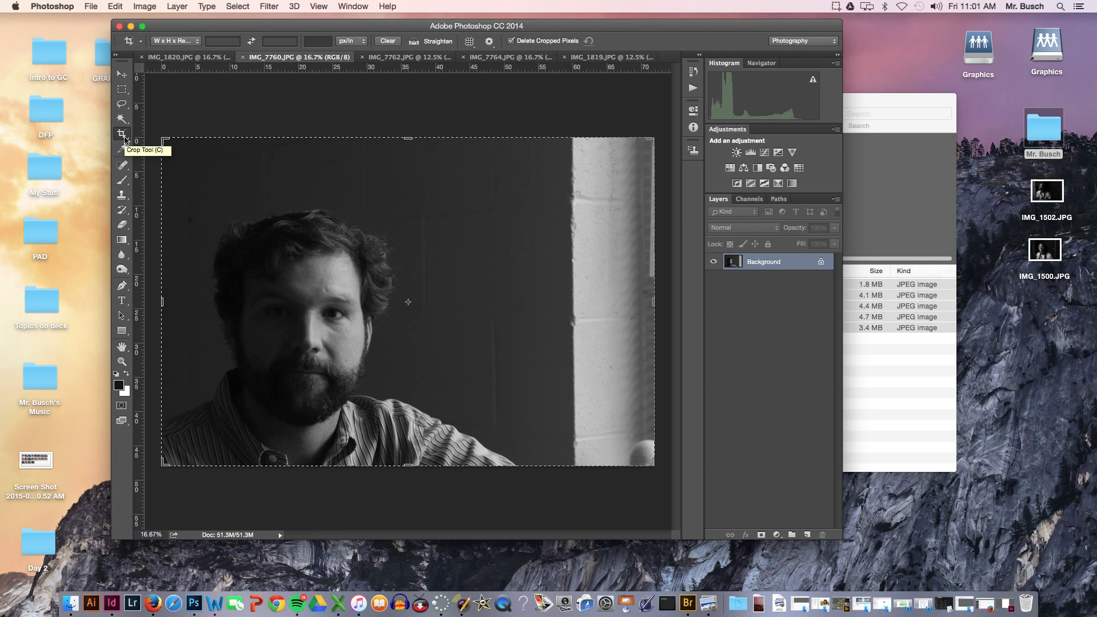
pyautogui.click(122, 135)
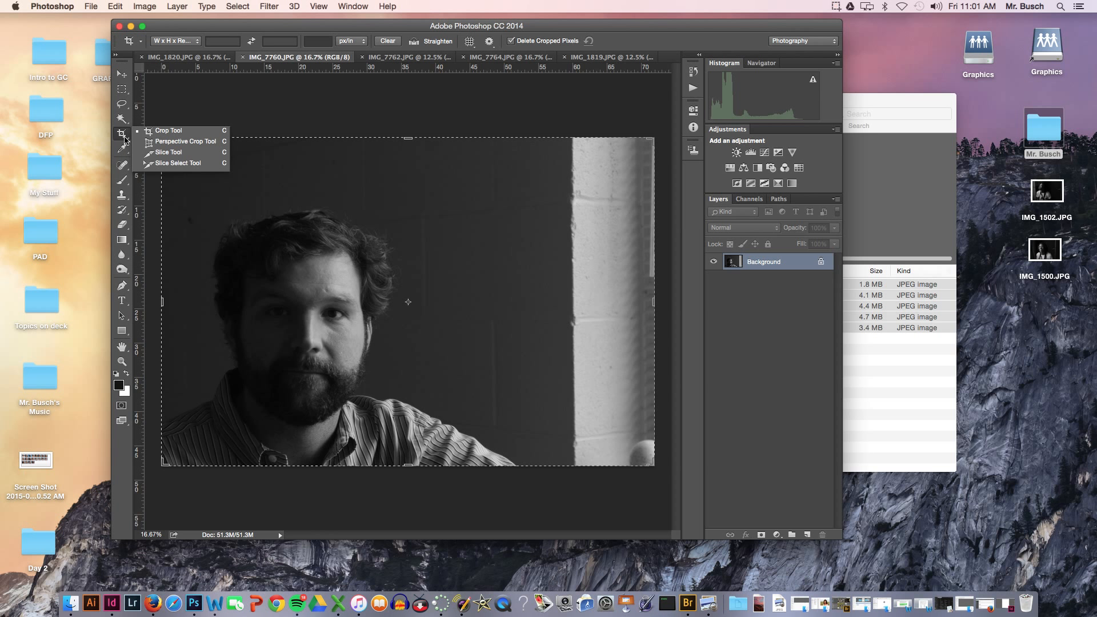
pyautogui.click(125, 139)
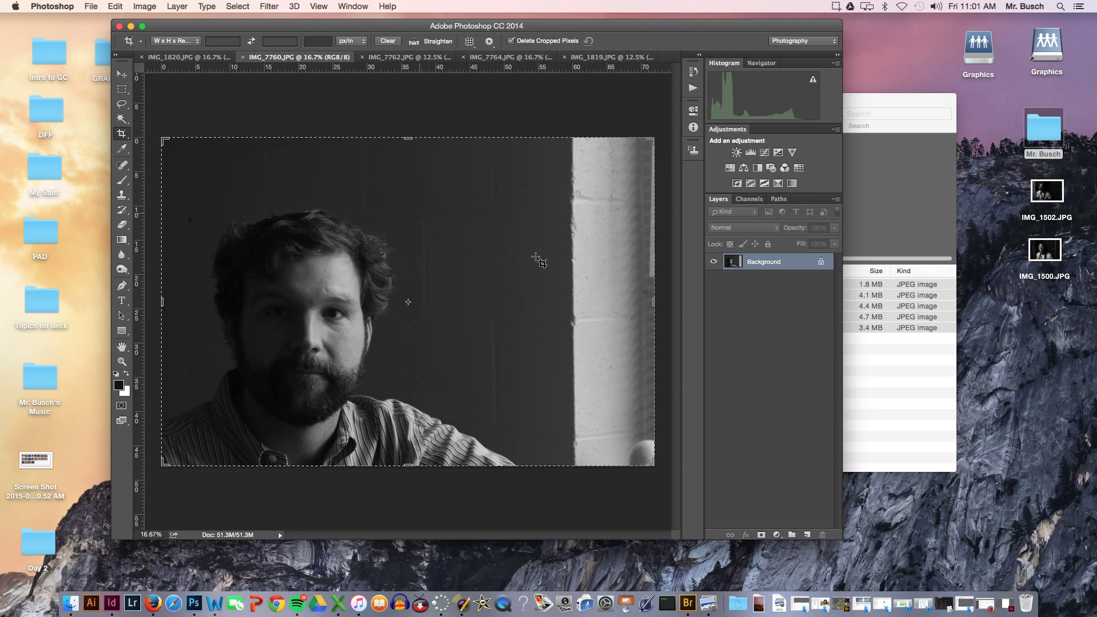
pyautogui.moveTo(654, 301); pyautogui.dragTo(555, 300)
pyautogui.press('Return')
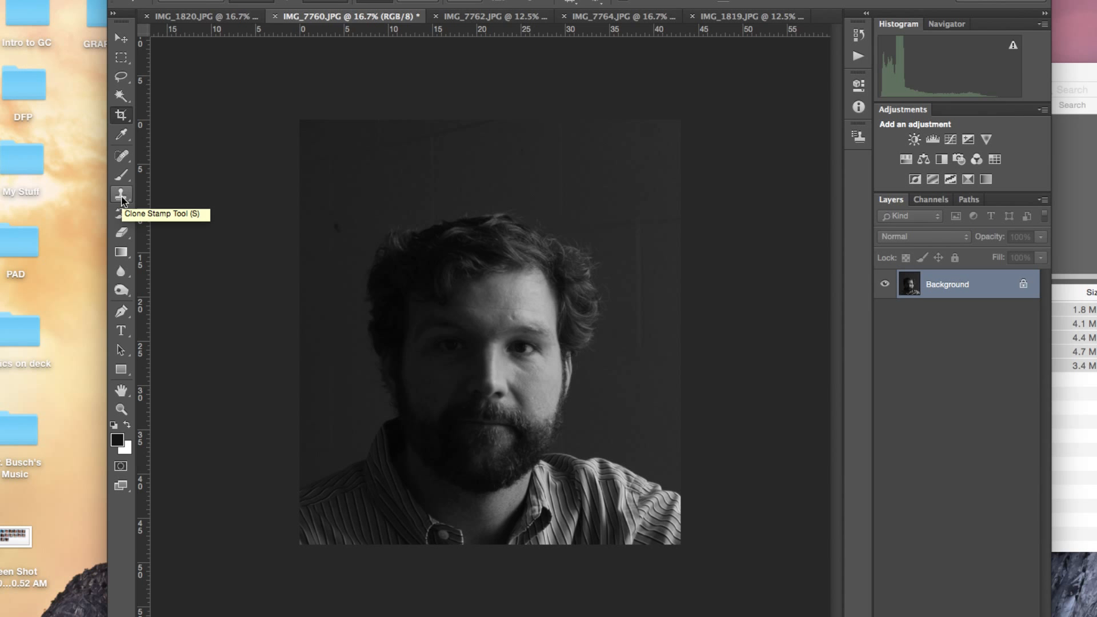
# Clone clean wall over the small dark spot on the background beside the hair with the Clone Stamp tool.
pyautogui.click(121, 194)
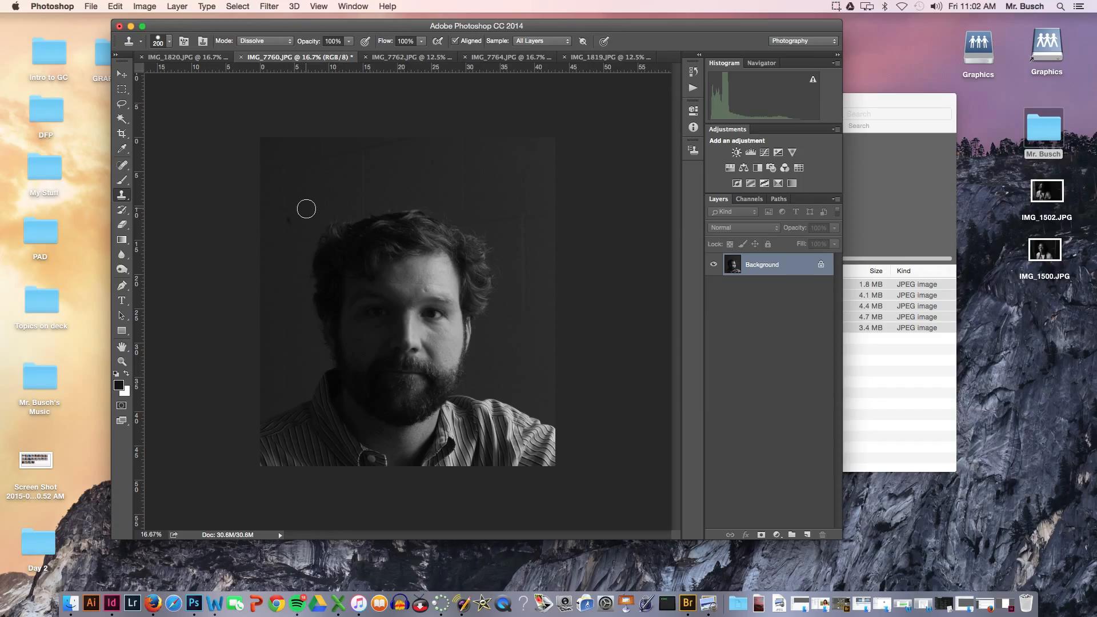
pyautogui.keyDown('alt'); pyautogui.click(306, 209); pyautogui.keyUp('alt')
pyautogui.keyDown('alt'); pyautogui.click(310, 207); pyautogui.keyUp('alt')
pyautogui.keyDown('alt'); pyautogui.click(308, 209); pyautogui.keyUp('alt')
pyautogui.click(293, 219)
# Try cloning wall texture onto the background just above the hair on the lit side, and undo that stroke.
pyautogui.keyDown('alt'); pyautogui.click(443, 181); pyautogui.keyUp('alt')
pyautogui.click(460, 206)
pyautogui.press('super+z')
# Apply a Levels adjustment to IMG_7760.JPG with the midtone input level set to 0.92.
pyautogui.click(237, 6)
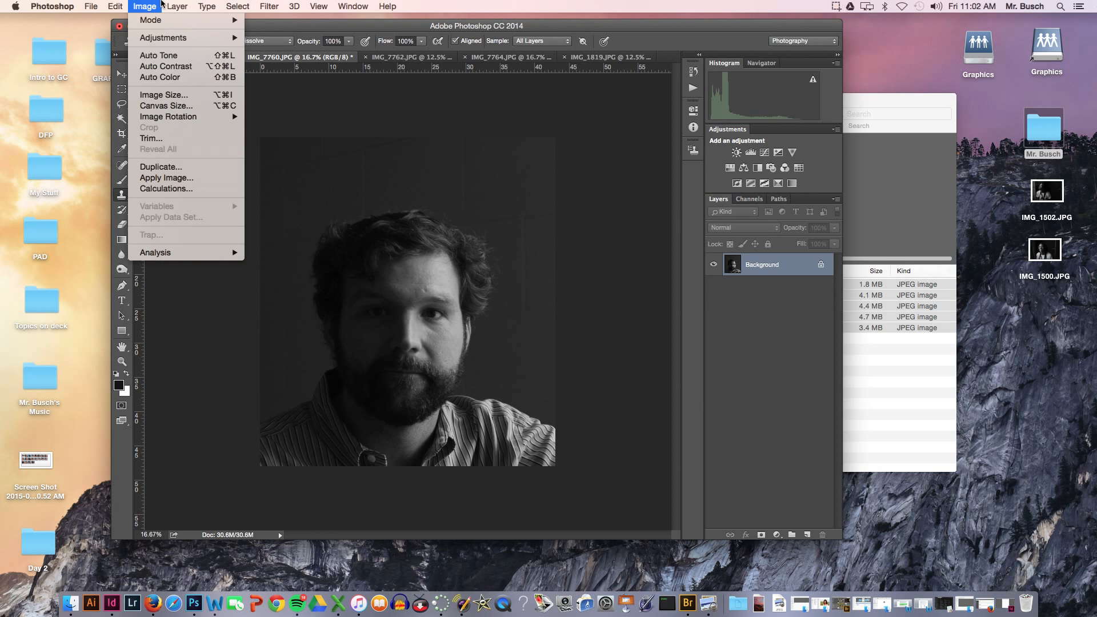
pyautogui.click(162, 4)
pyautogui.click(157, 4)
pyautogui.moveTo(163, 38)
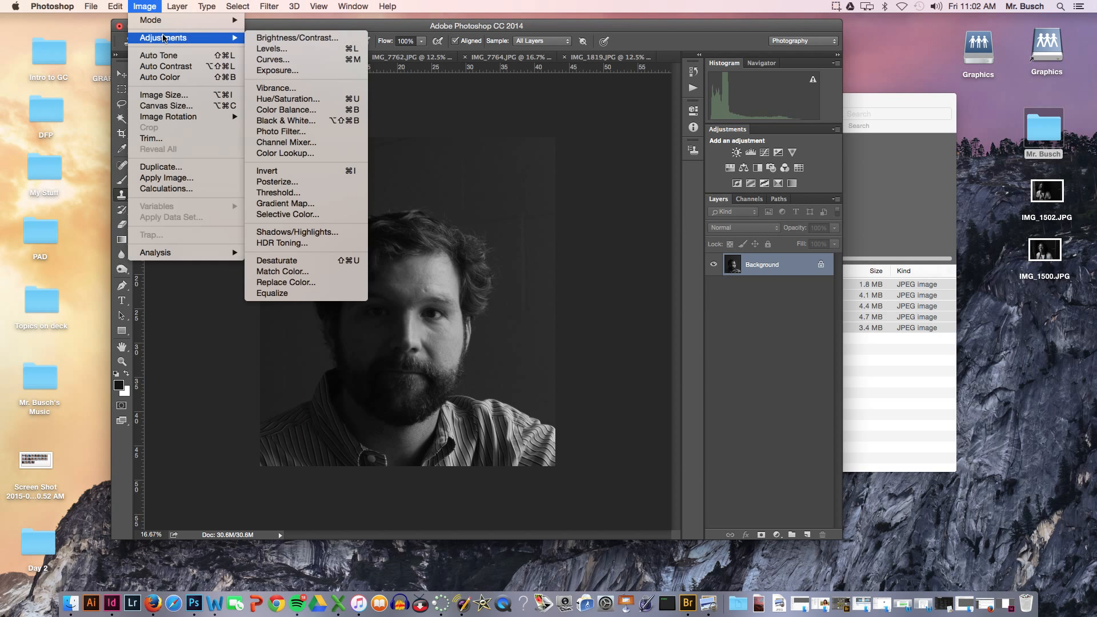
pyautogui.click(266, 48)
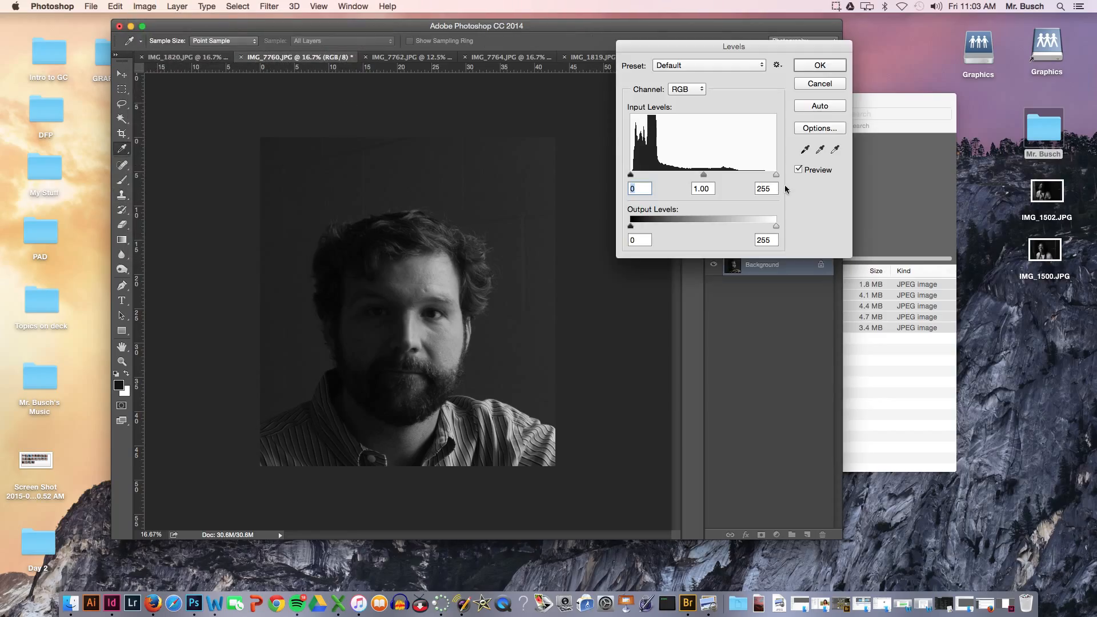
pyautogui.moveTo(761, 177); pyautogui.dragTo(779, 174)
pyautogui.moveTo(703, 176)
pyautogui.mouseDown()
pyautogui.moveTo(671, 172)
pyautogui.moveTo(711, 178)
pyautogui.mouseUp()
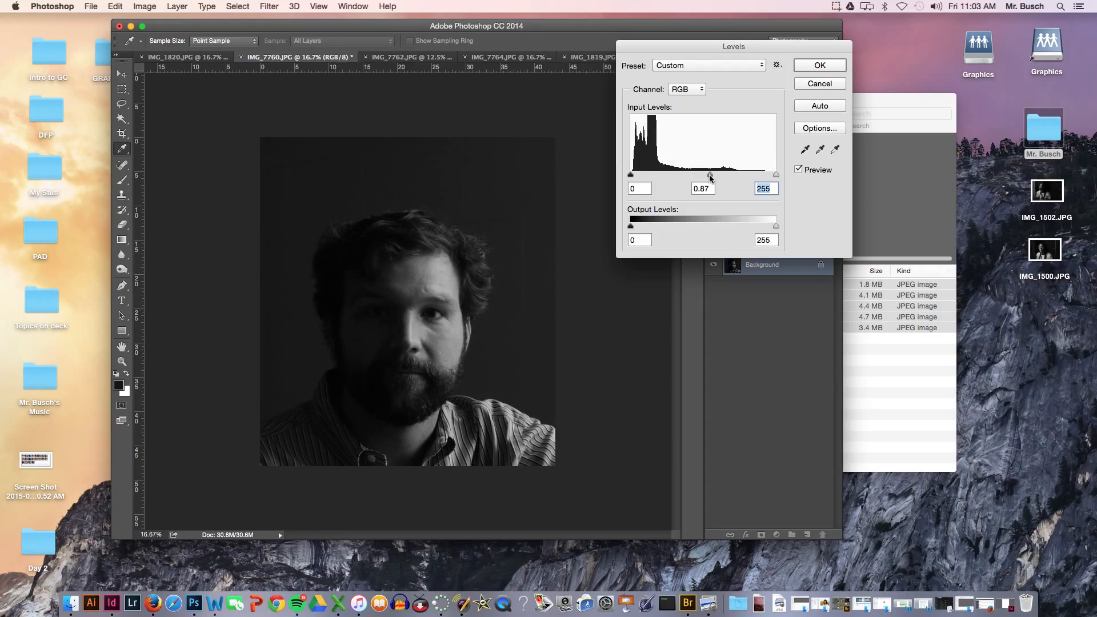
pyautogui.moveTo(713, 179); pyautogui.dragTo(708, 178)
pyautogui.moveTo(632, 177); pyautogui.dragTo(631, 176)
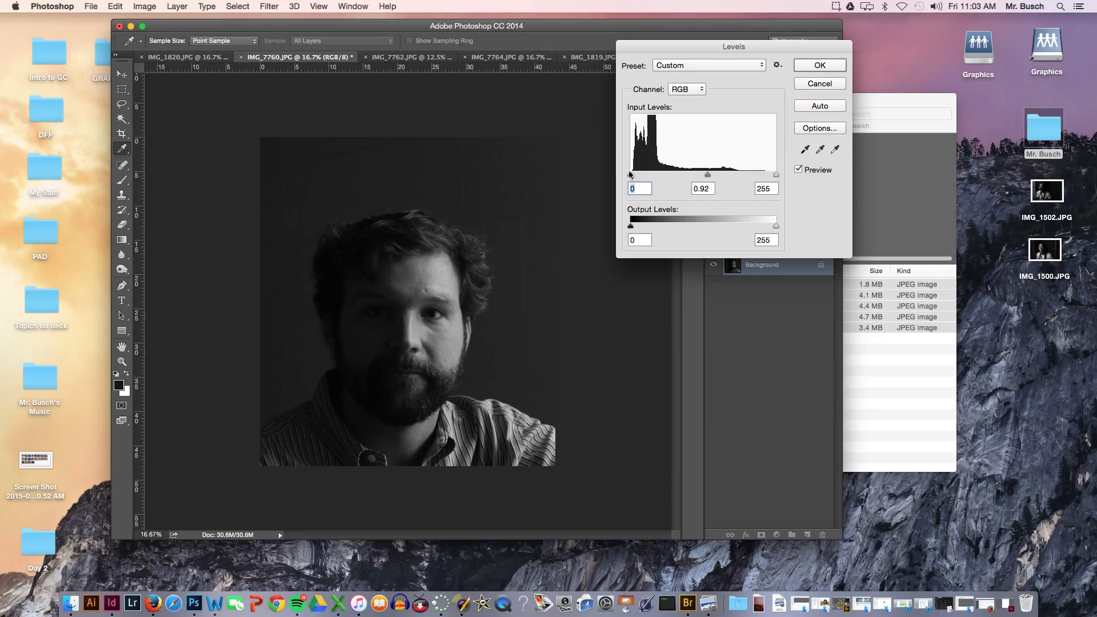
pyautogui.click(820, 66)
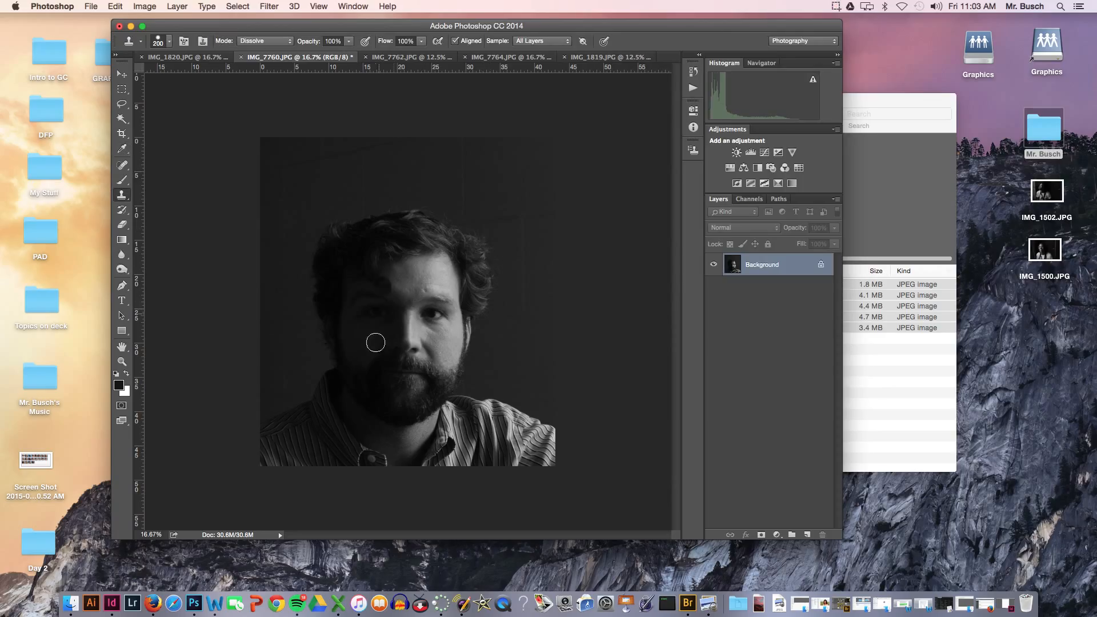
# Apply a second Levels adjustment with the black input level raised to 8, and return to the Clone Stamp tool.
pyautogui.click(384, 331)
pyautogui.click(145, 6)
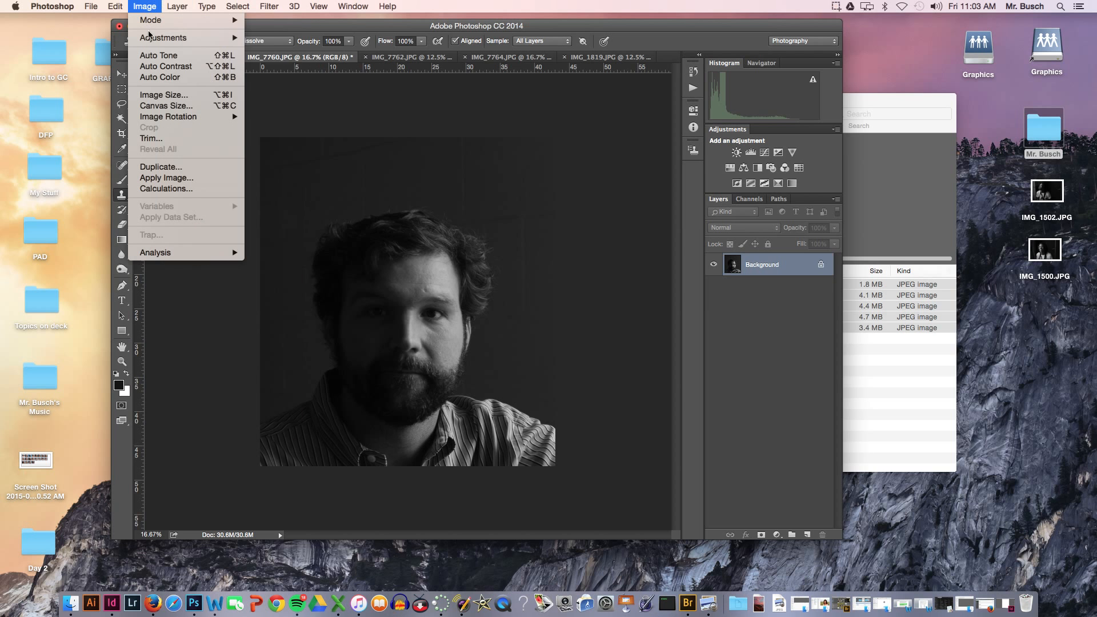
pyautogui.moveTo(154, 37)
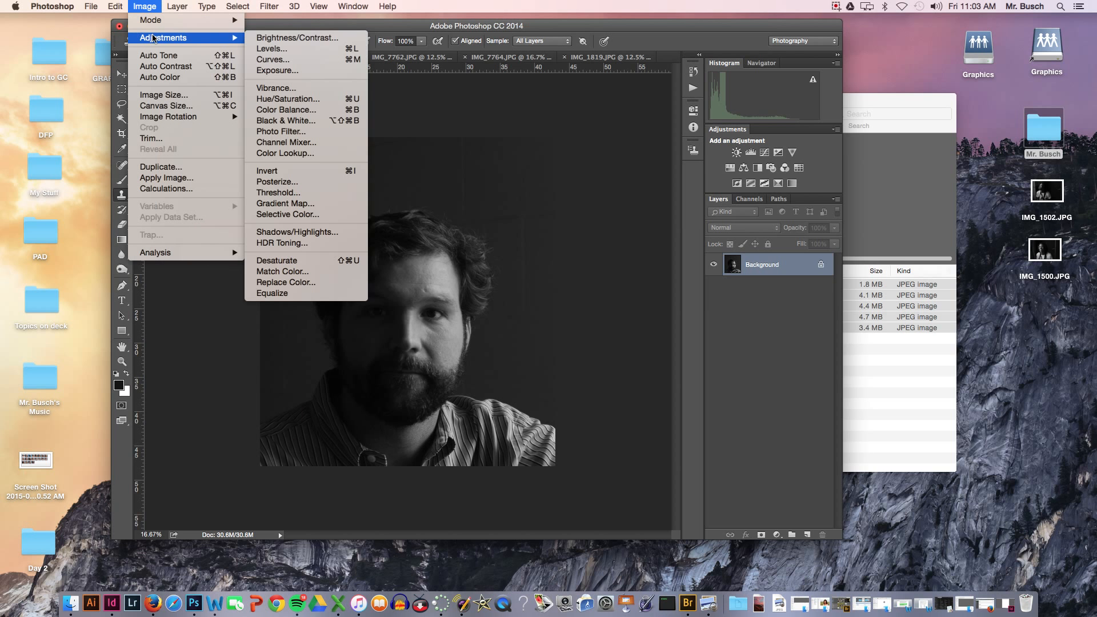
pyautogui.click(258, 48)
pyautogui.moveTo(632, 177); pyautogui.dragTo(635, 181)
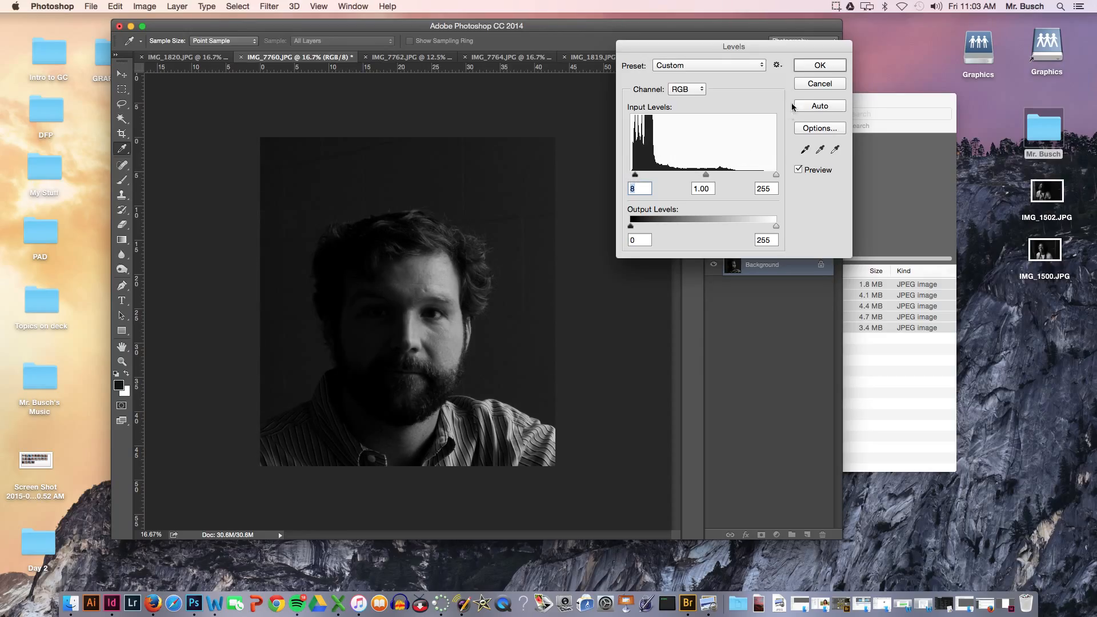
pyautogui.click(801, 68)
pyautogui.press('s')
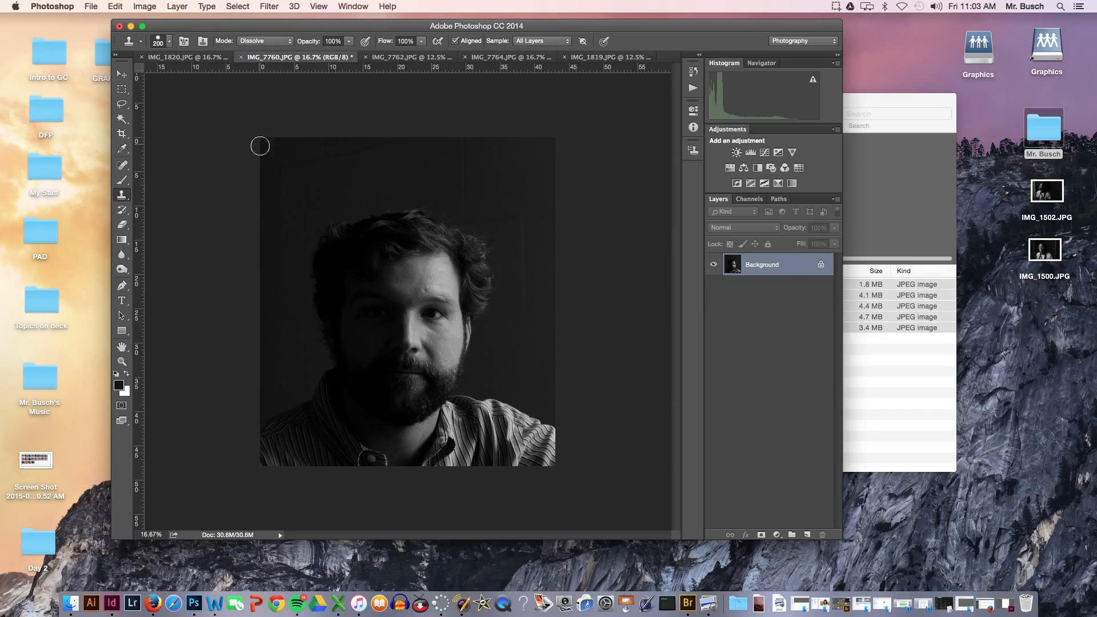
# Open the file info of IMG_7760.JPG and review its Camera Data and Origin metadata, including the Credit Line field.
pyautogui.click(91, 6)
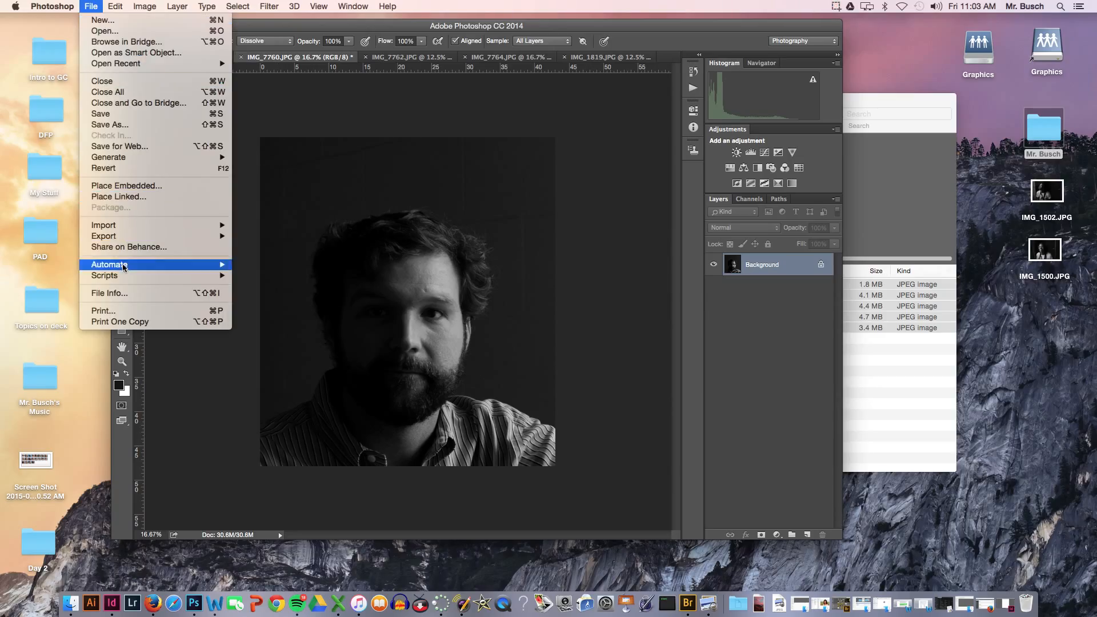
pyautogui.click(122, 294)
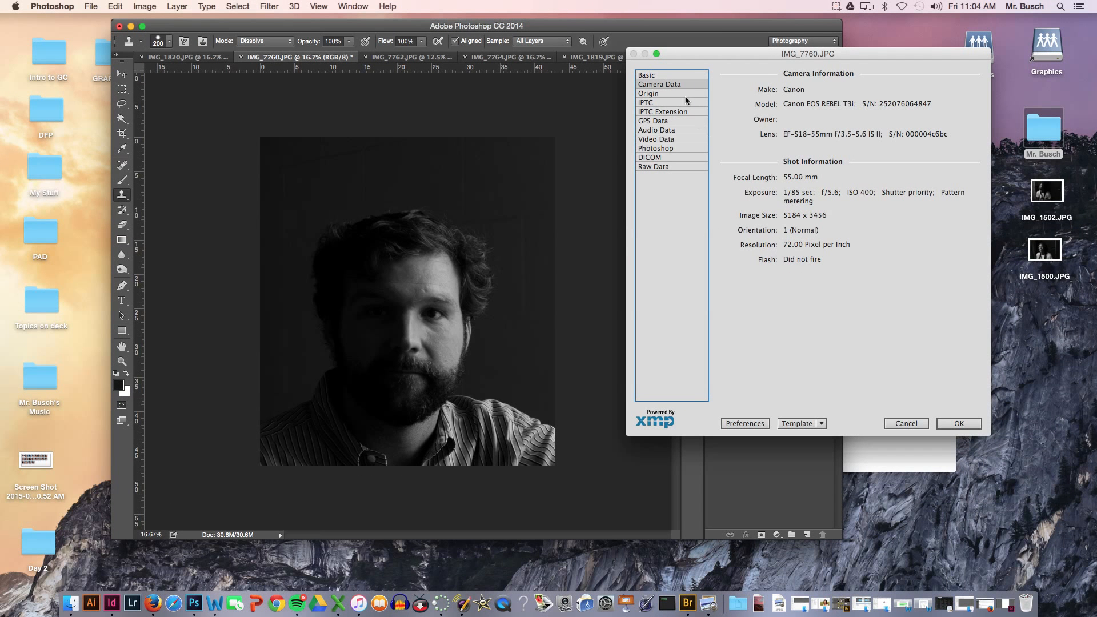
pyautogui.click(655, 94)
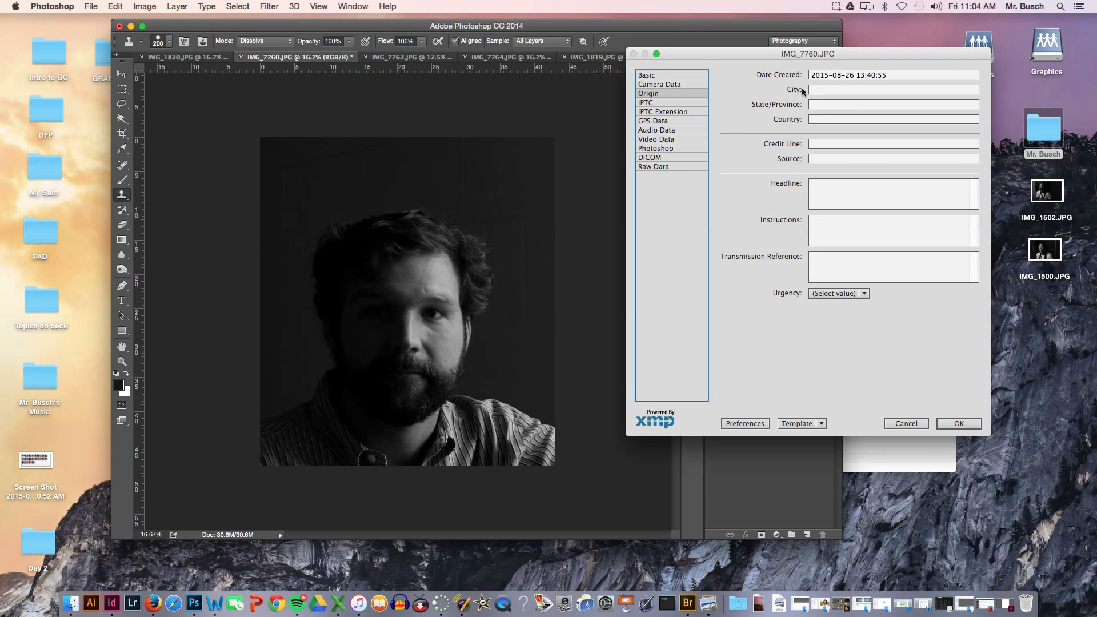
pyautogui.click(666, 86)
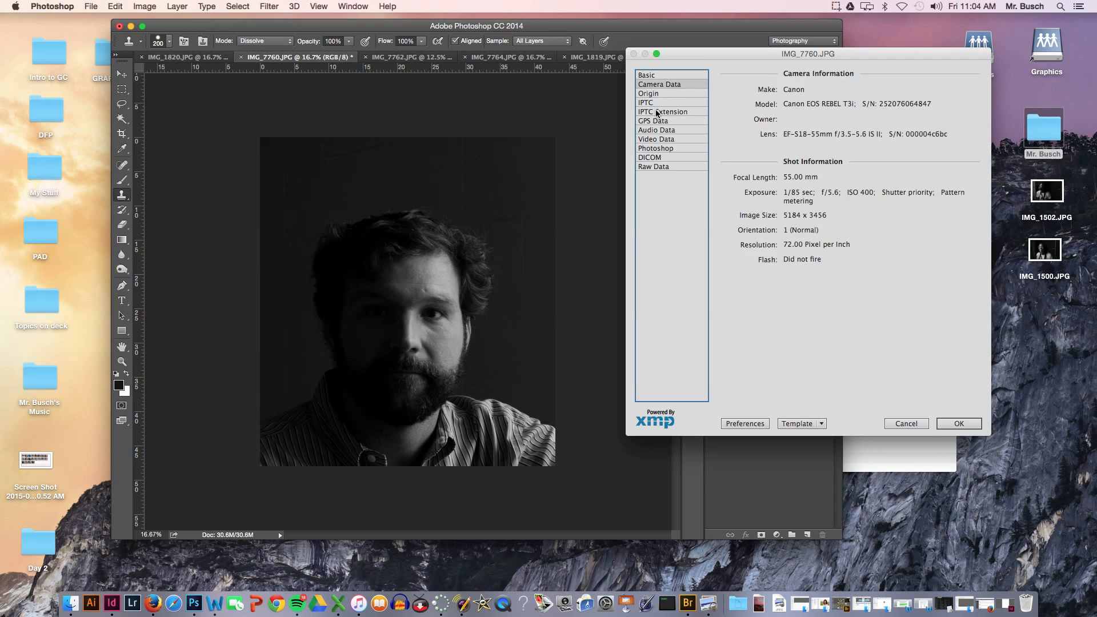
pyautogui.click(646, 95)
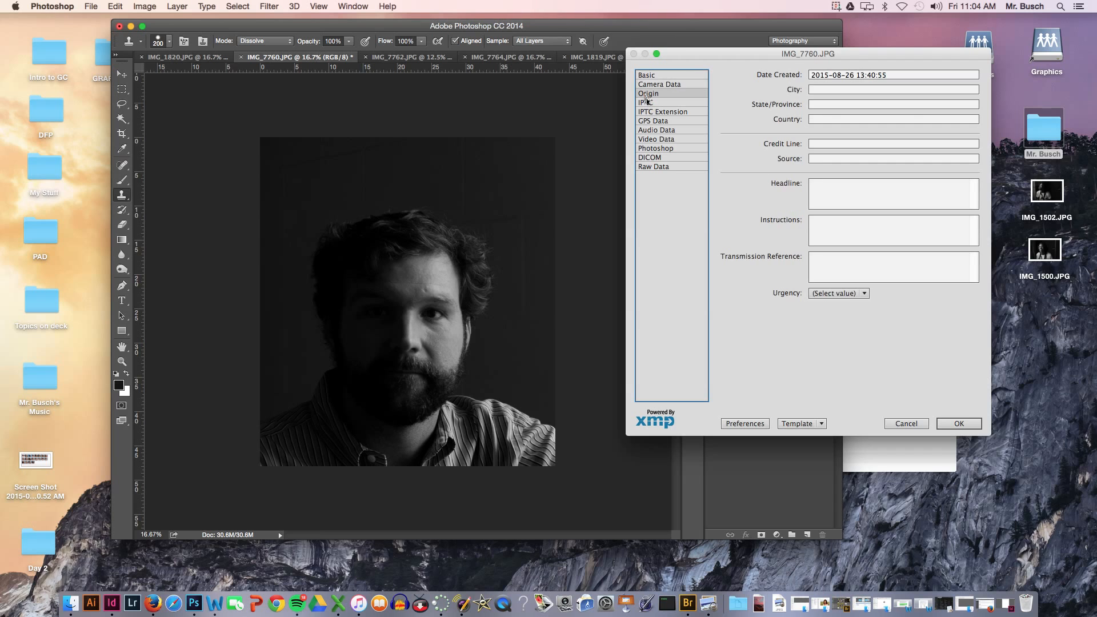
pyautogui.click(831, 187)
pyautogui.click(814, 144)
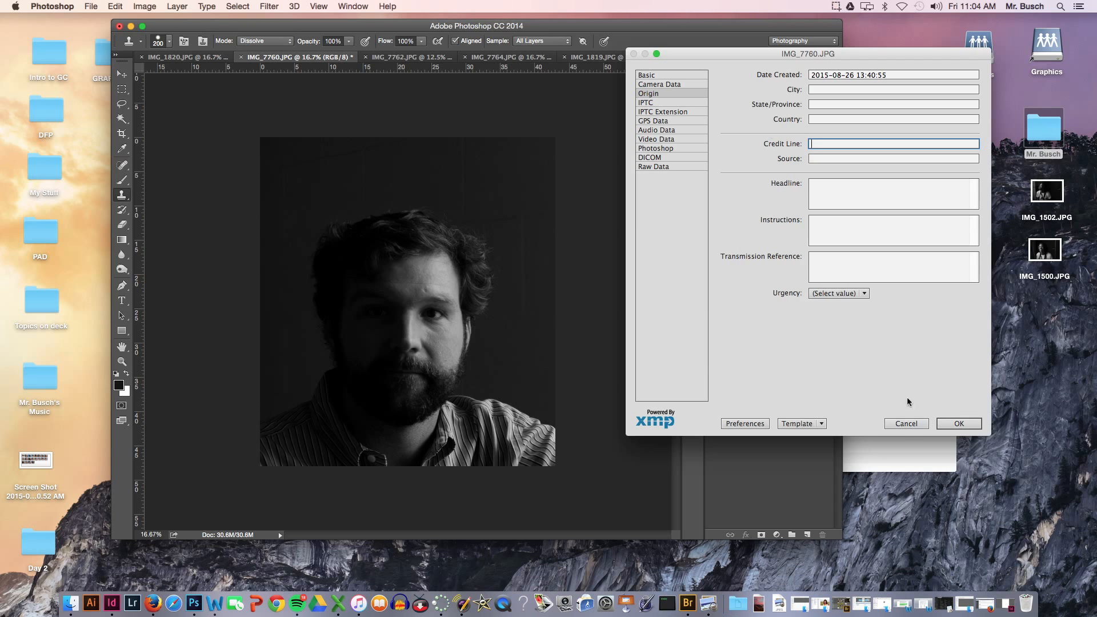
# Review the IPTC contact fields for Creator and Creator's Job Title, and close the file info without saving changes.
pyautogui.click(661, 112)
pyautogui.click(655, 102)
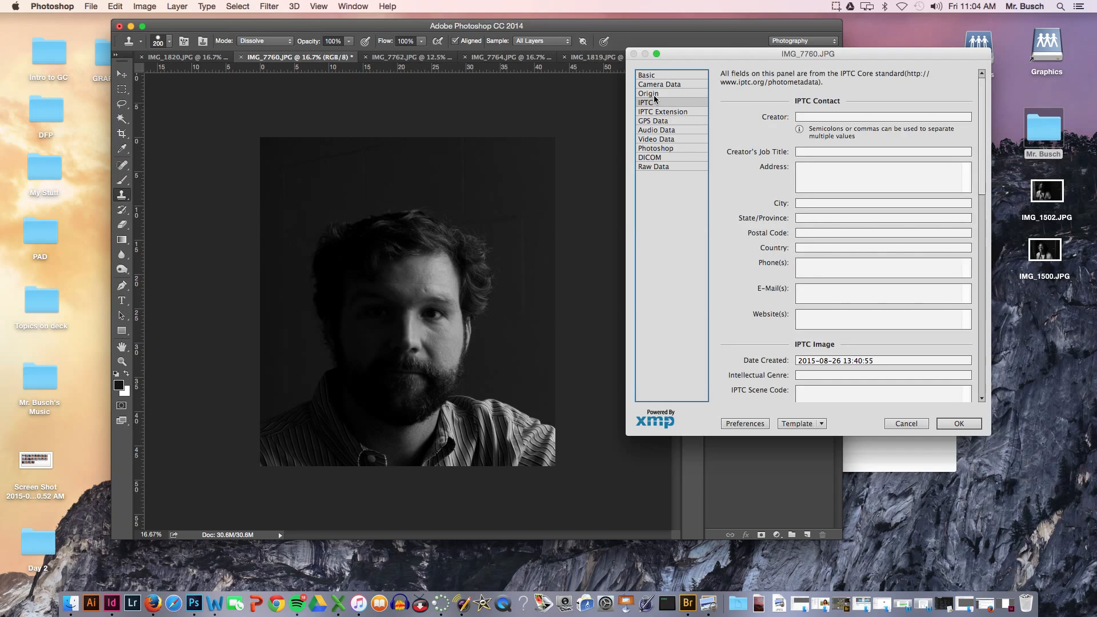
pyautogui.click(799, 152)
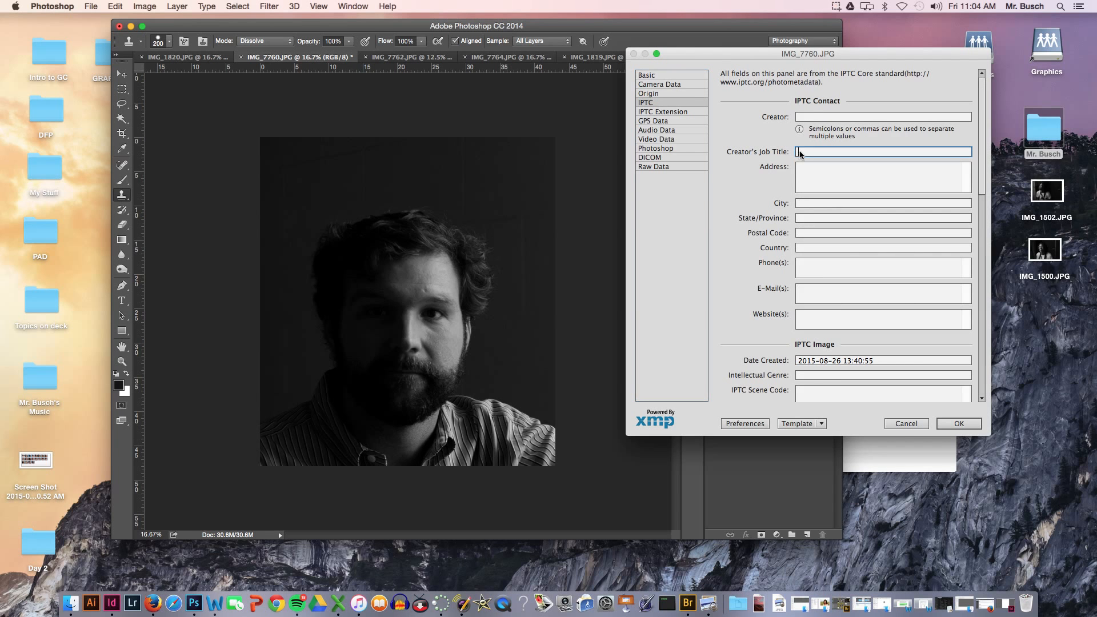
pyautogui.click(796, 117)
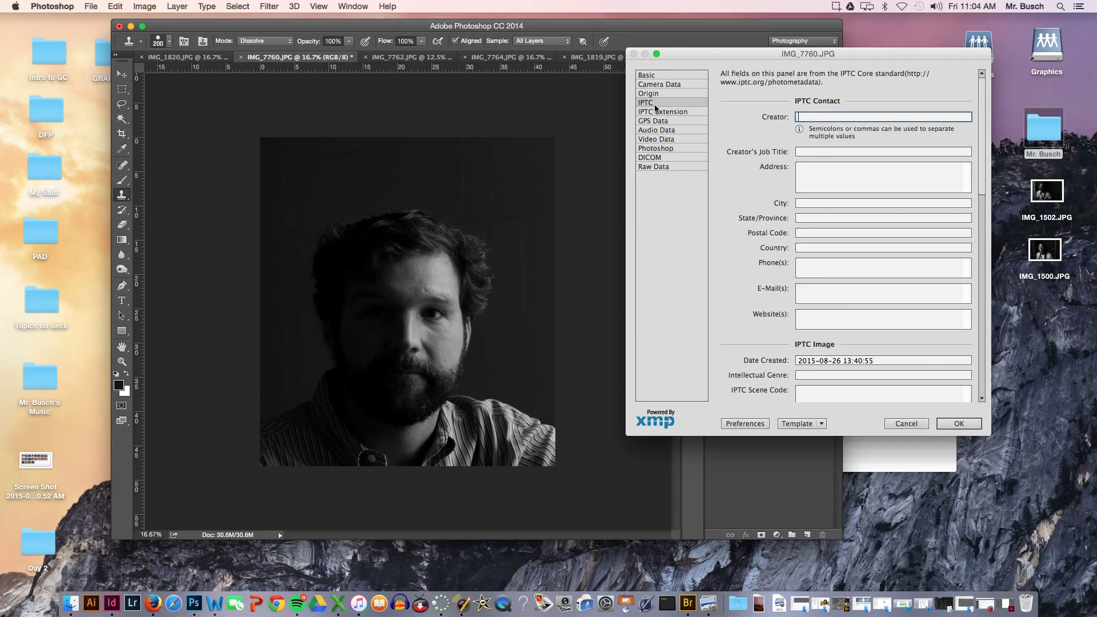
pyautogui.click(909, 426)
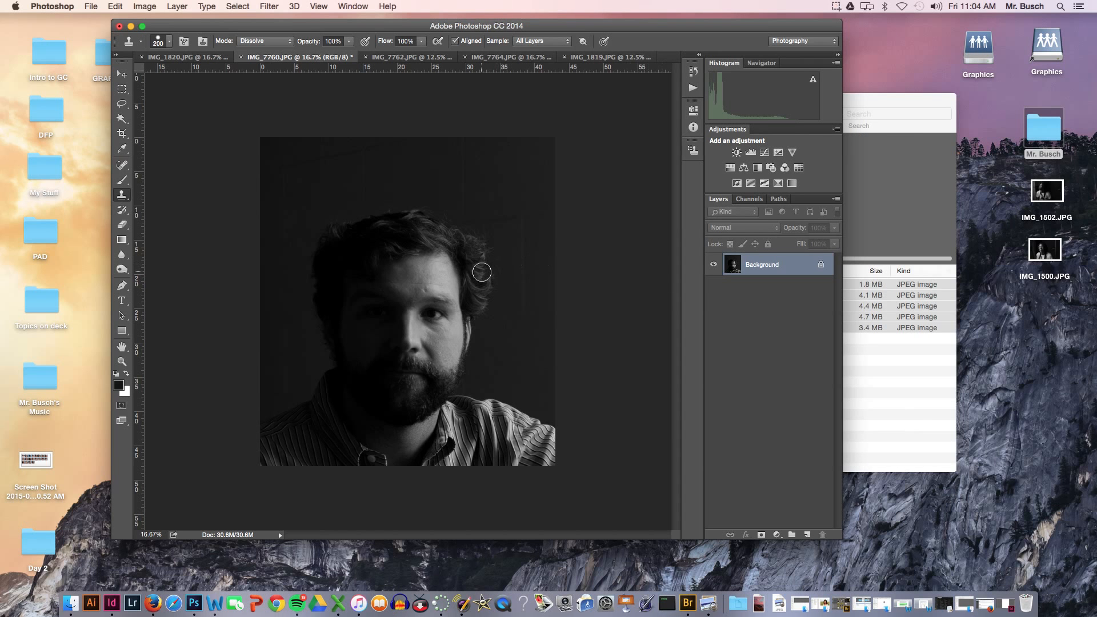
# Undo the stray clone stroke on the face and switch to the Move tool.
pyautogui.click(436, 282)
pyautogui.press('super+z')
pyautogui.click(122, 75)
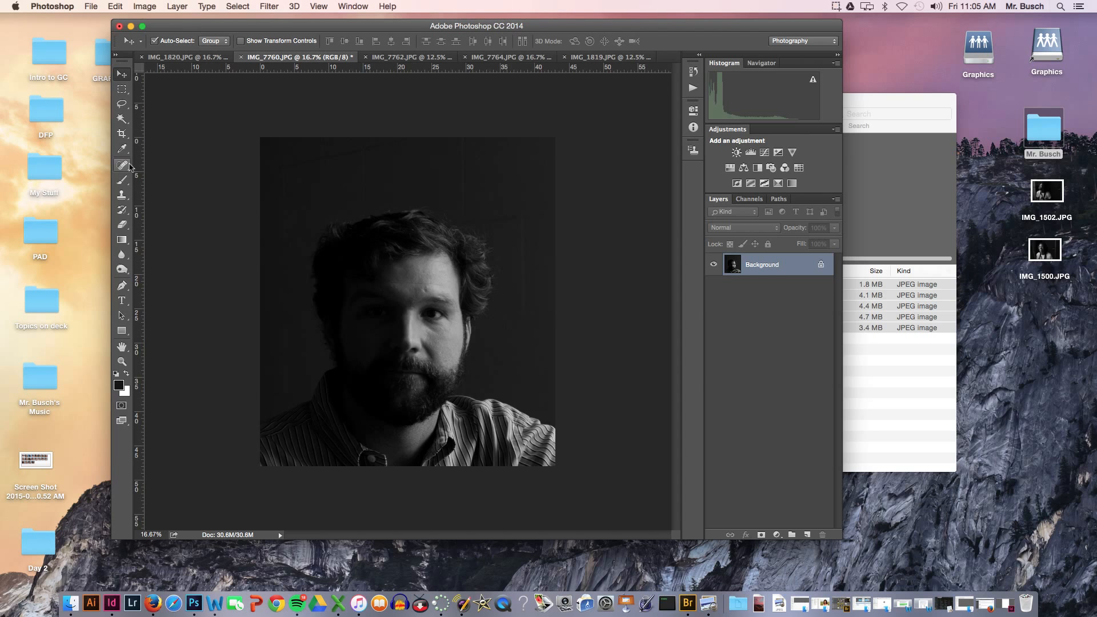
pyautogui.click(167, 4)
pyautogui.click(171, 5)
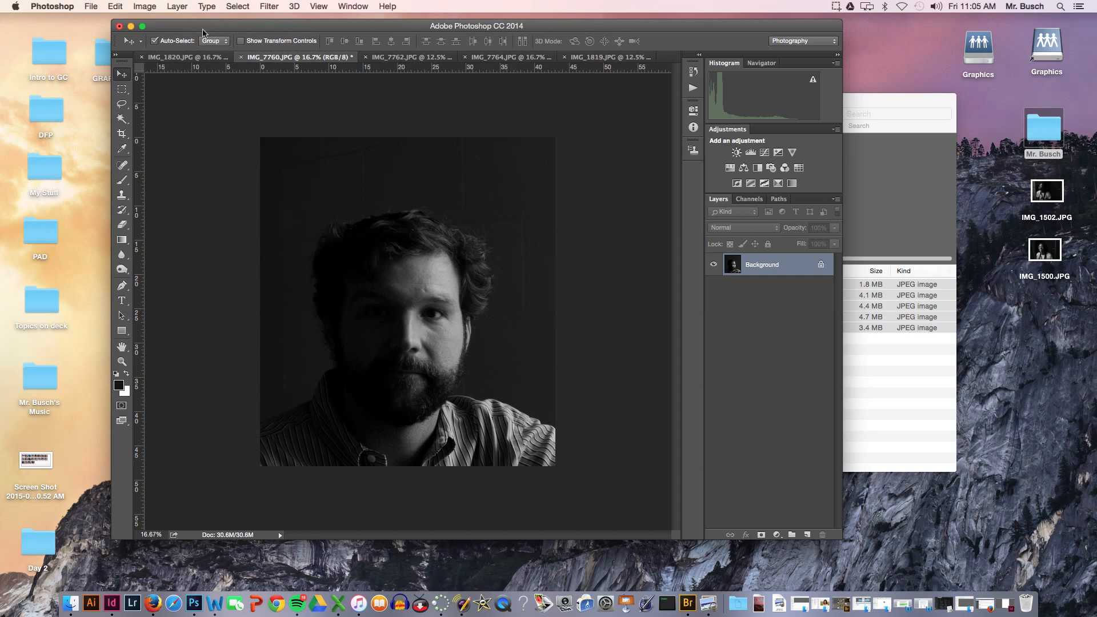